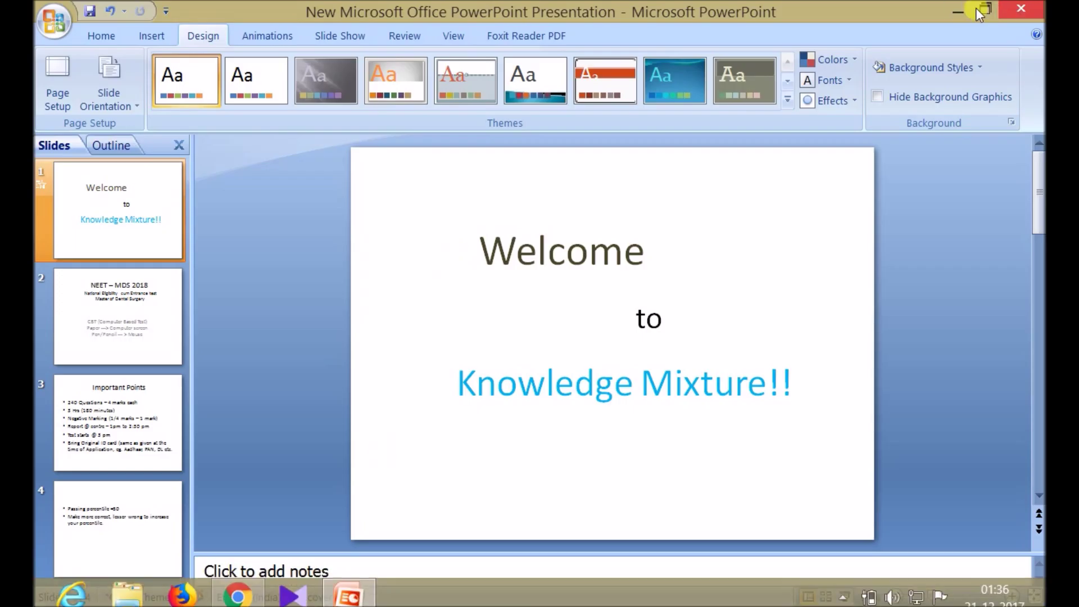
Bring Chrome on neetmds.nbe.edu.in full-screen and launch the Demo Test from the login page.
left_click(958, 11)
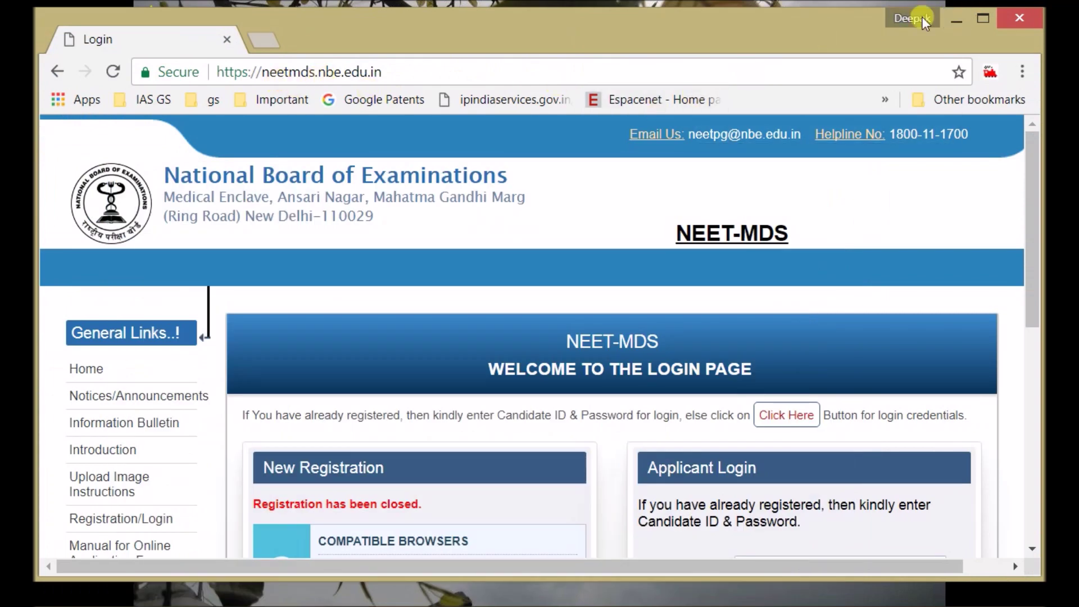
left_click(982, 19)
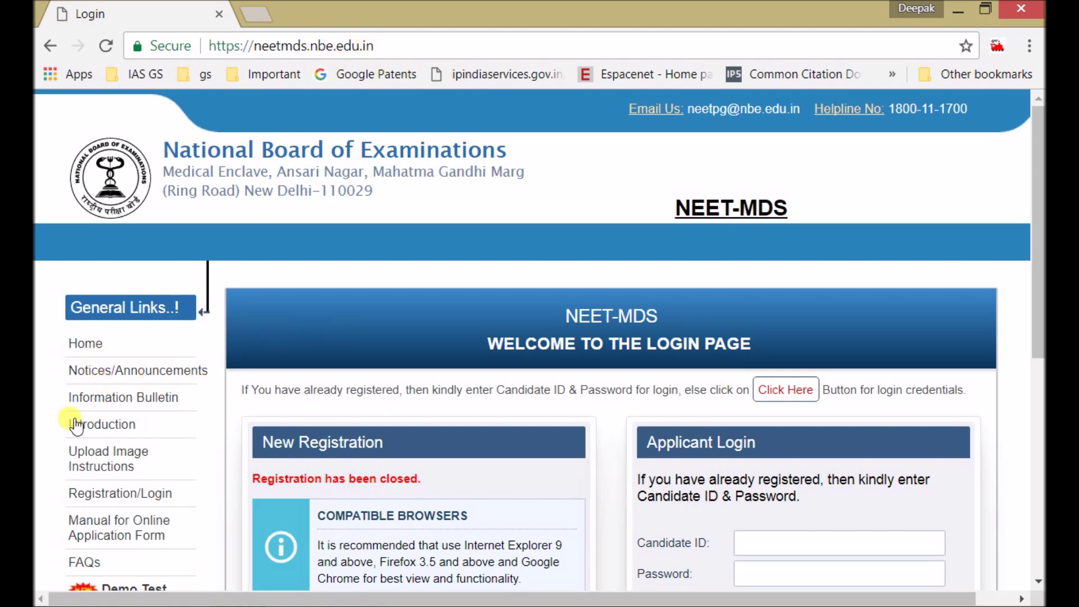
scroll(354, 382, "down", 1)
scroll(354, 381, "down", 2)
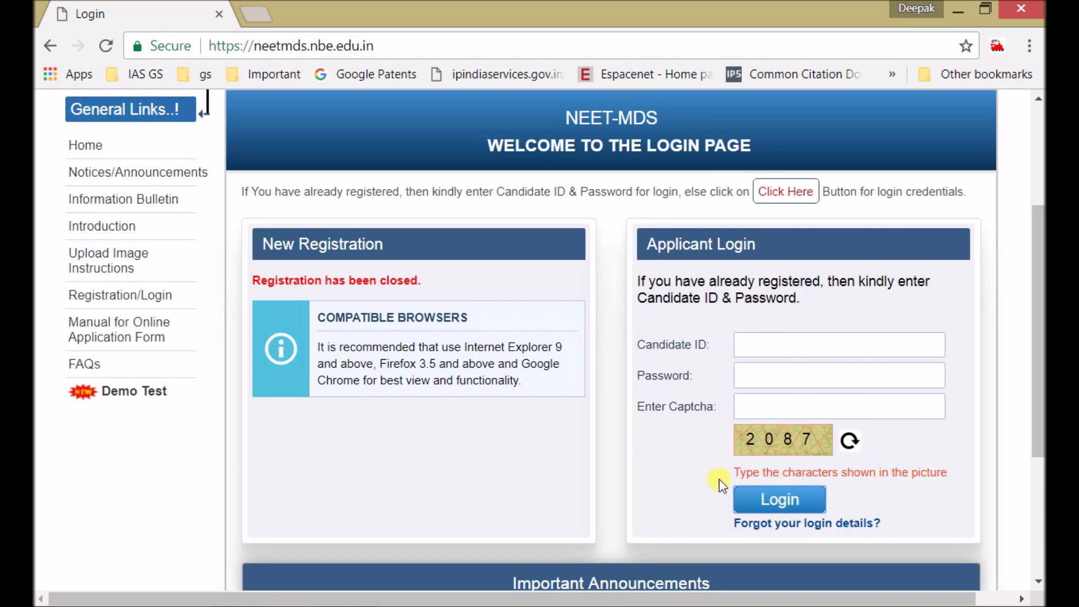
left_click(141, 395)
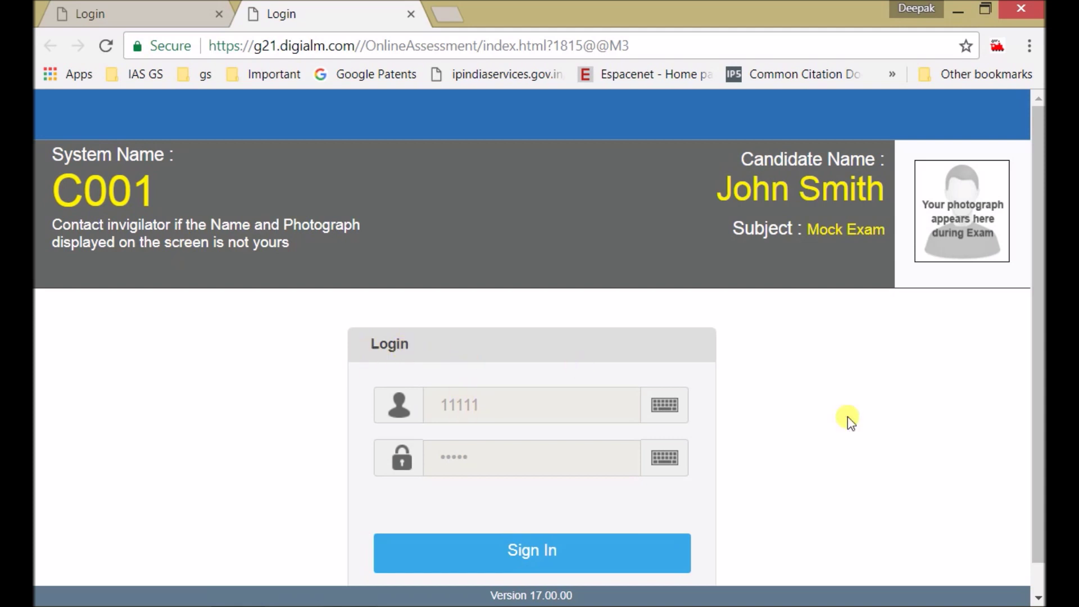
scroll(847, 416, "down", 1)
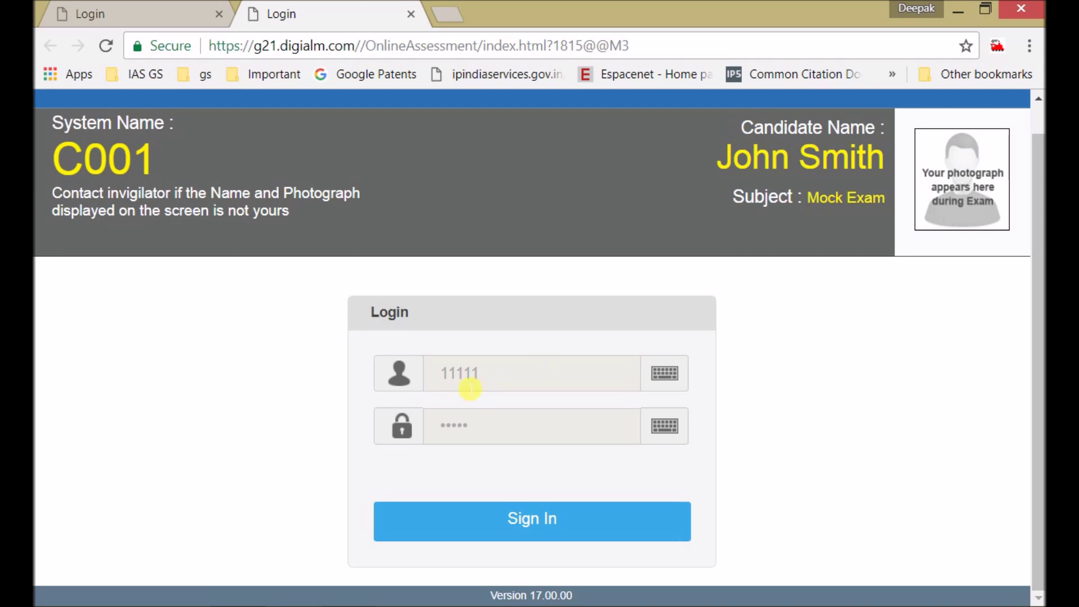
Bring up the on-screen keyboard beside the username field of the Digialm login.
left_click(672, 381)
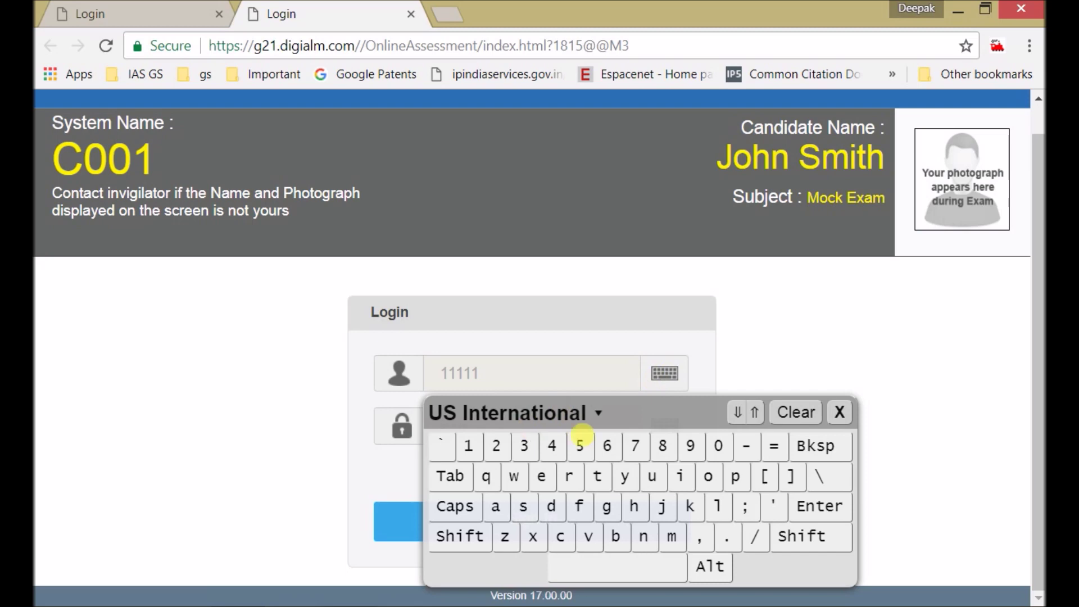
Clear the username and refill it with 1s via the virtual keyboard.
left_click(803, 414)
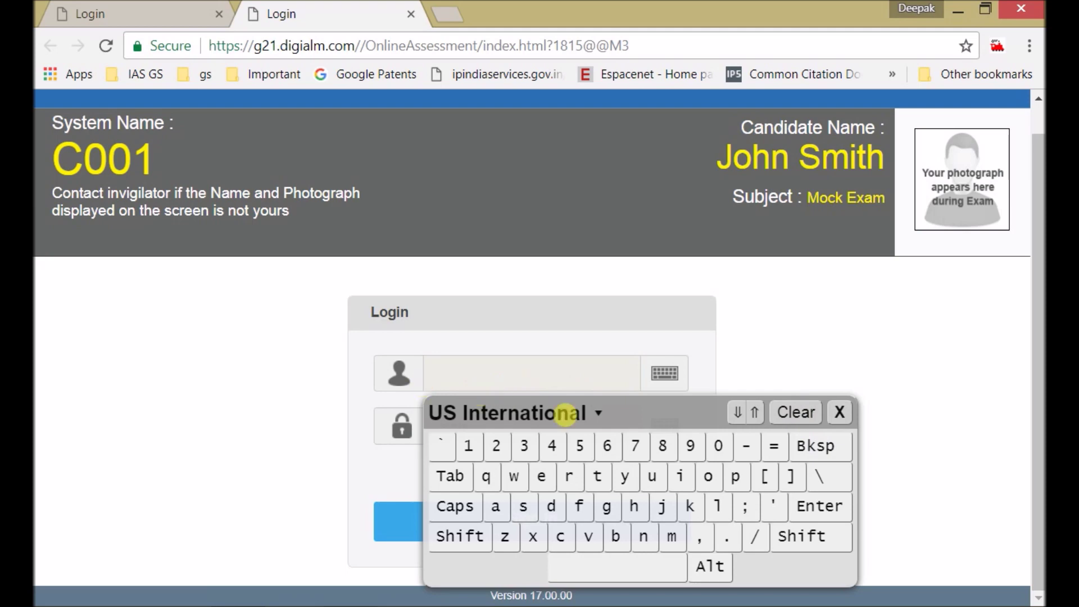
left_click(472, 448)
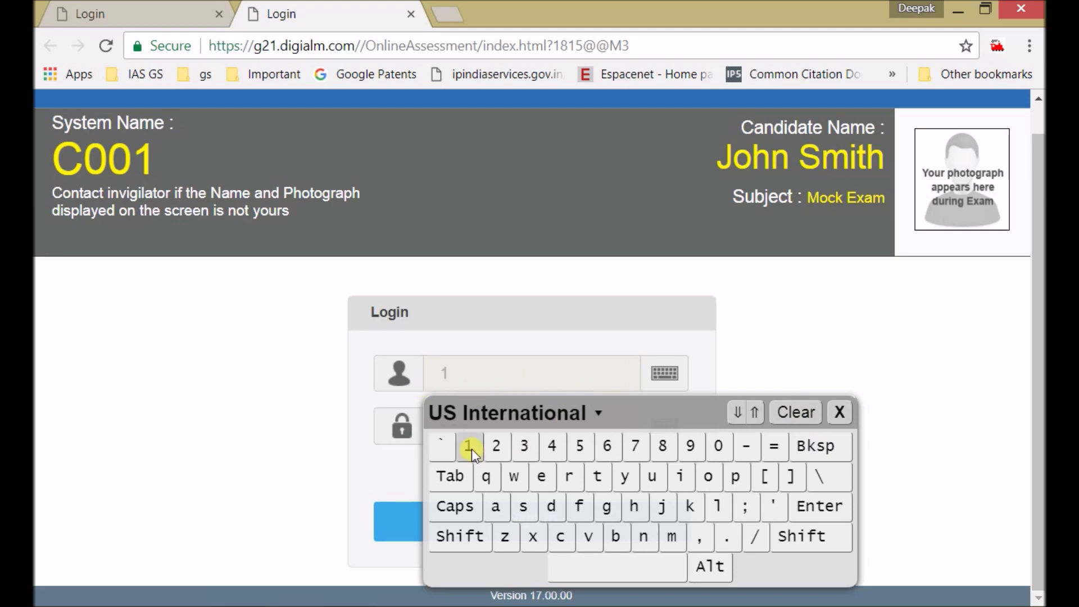
left_click(472, 449)
left_click(472, 449)
left_click(829, 506)
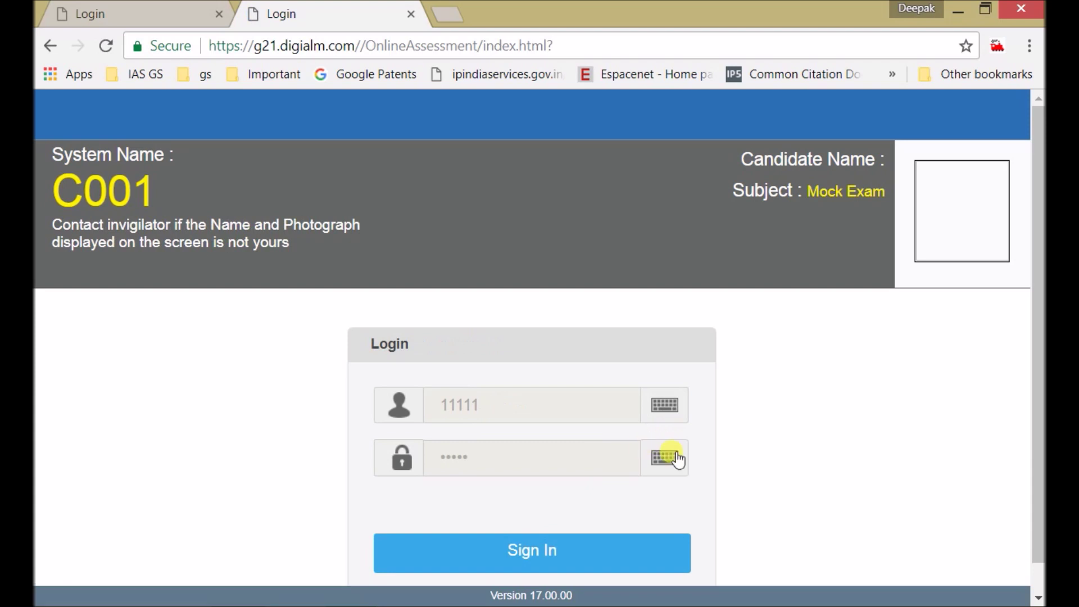
Clear and refill the password the same way, then sign in to the mock exam.
left_click(666, 457)
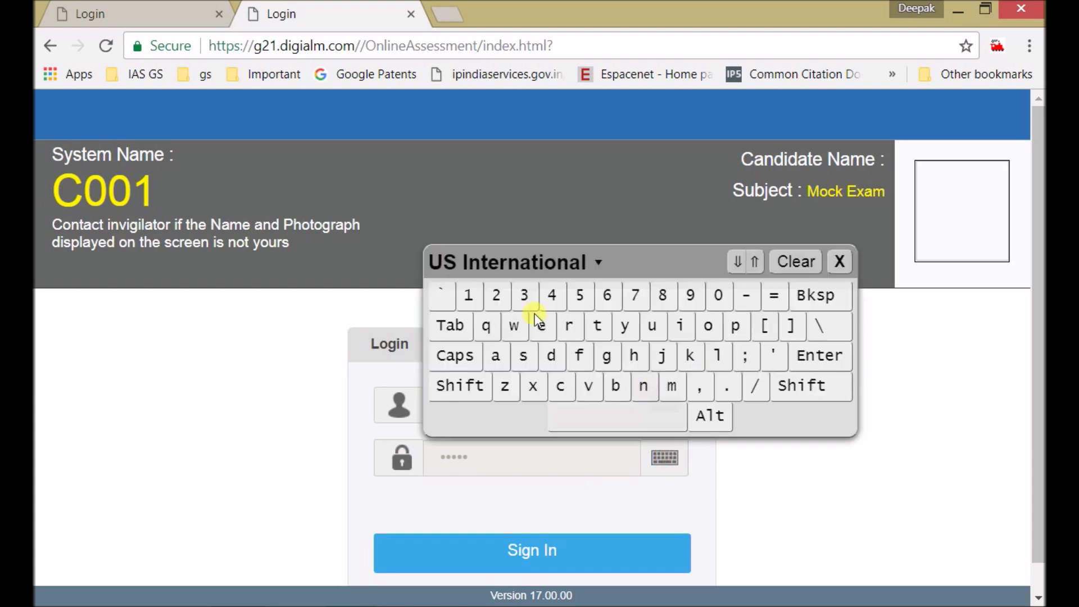
left_click(797, 264)
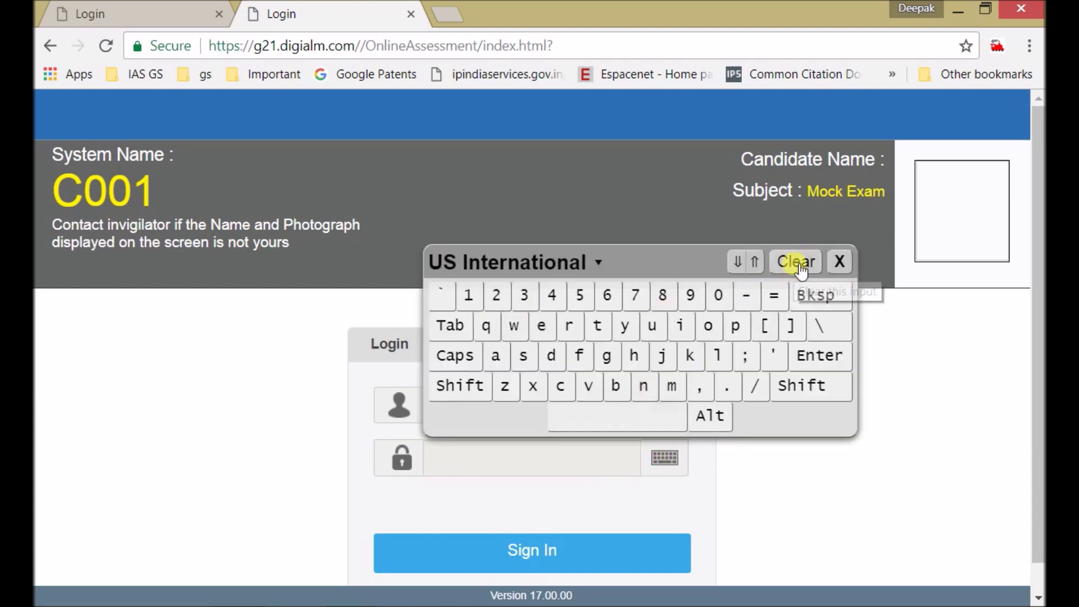
left_click(474, 302)
left_click(807, 354)
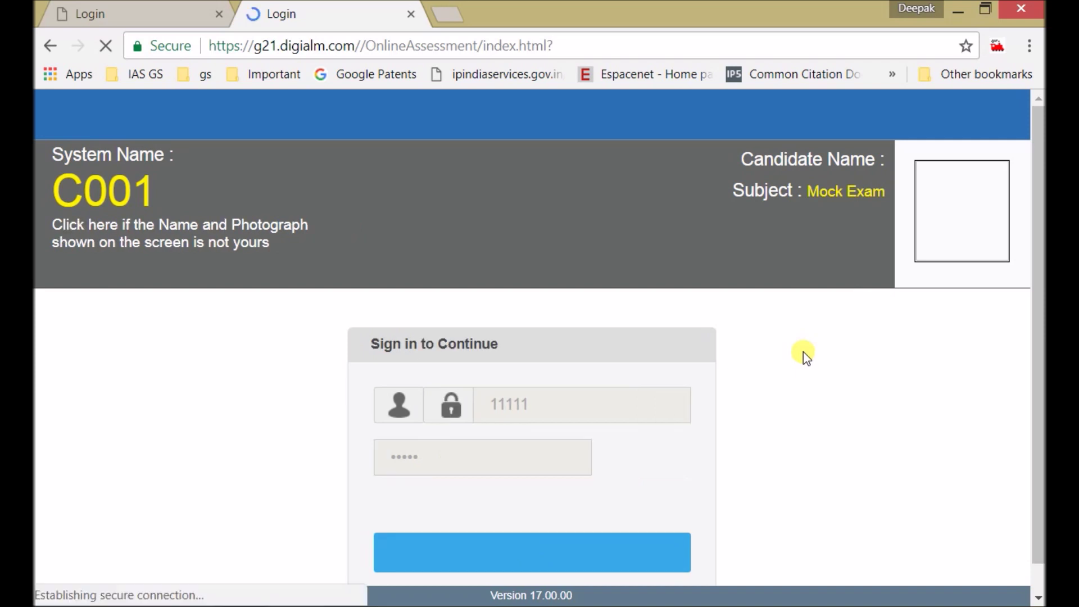
scroll(803, 354, "down", 1)
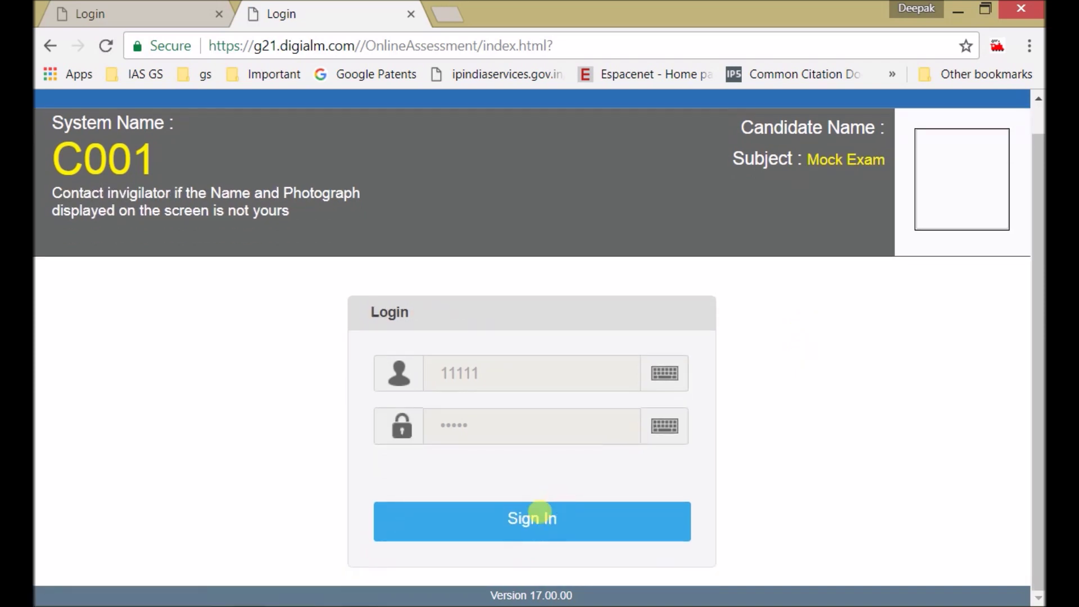
left_click(540, 515)
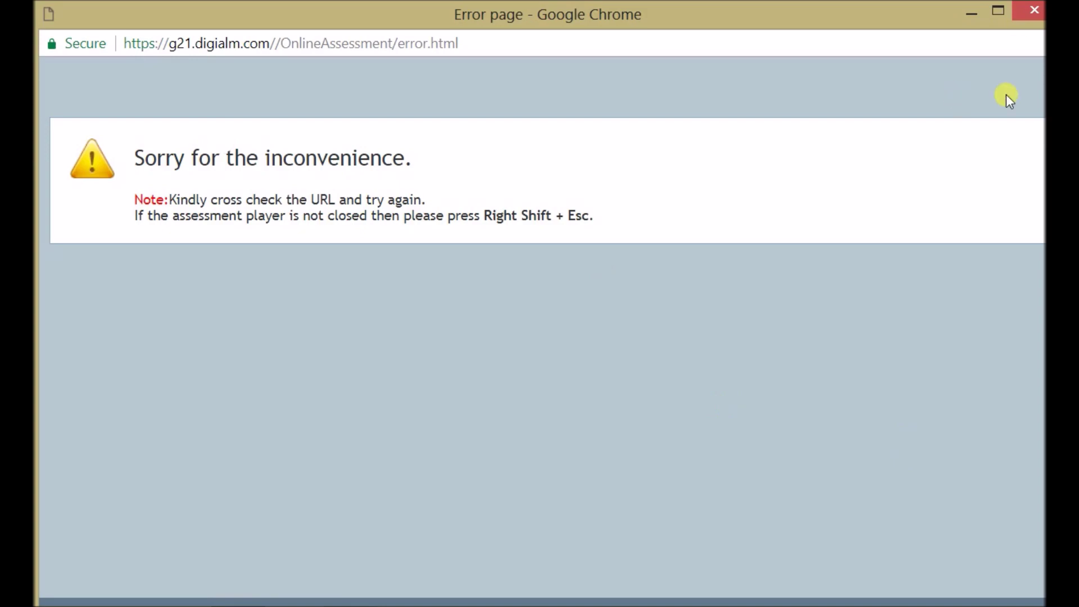
Close the error window and failed login tab, and relaunch the Demo Test from the NEET-MDS page.
left_click(1022, 12)
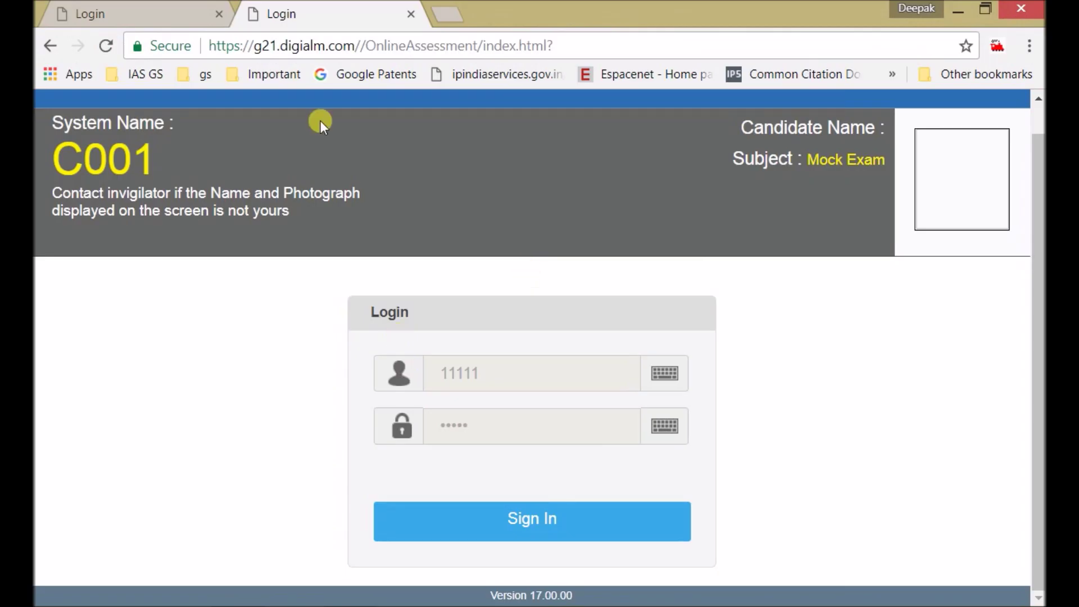
left_click(409, 13)
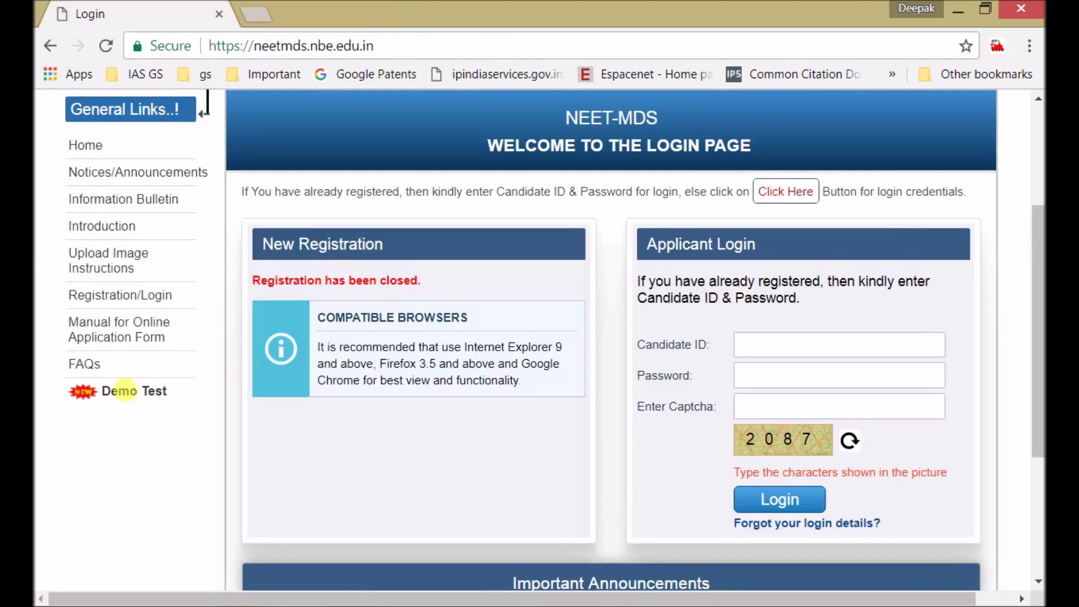
left_click(128, 393)
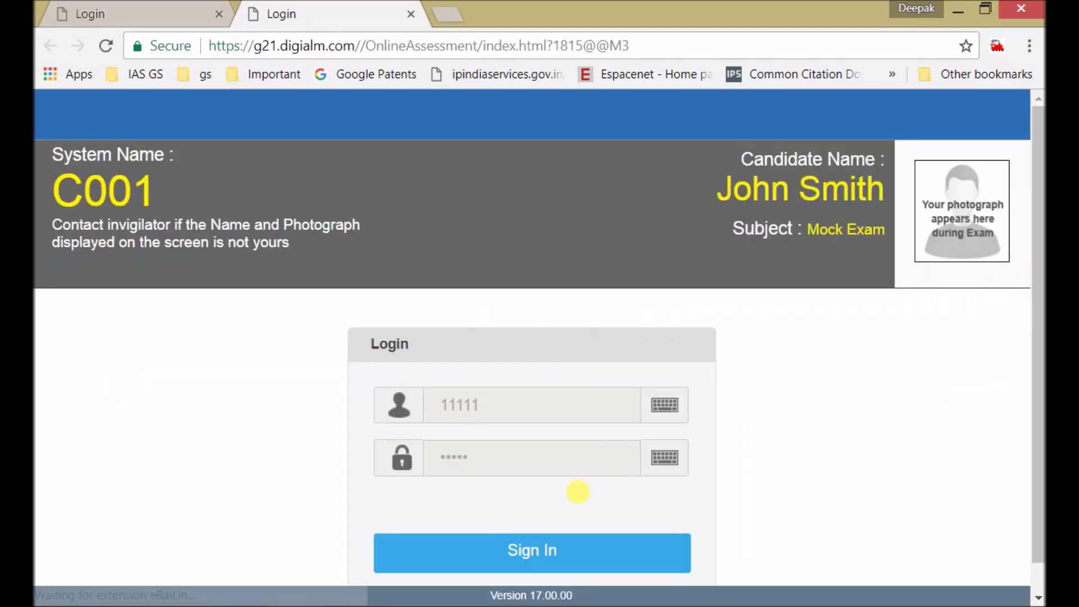
left_click(569, 549)
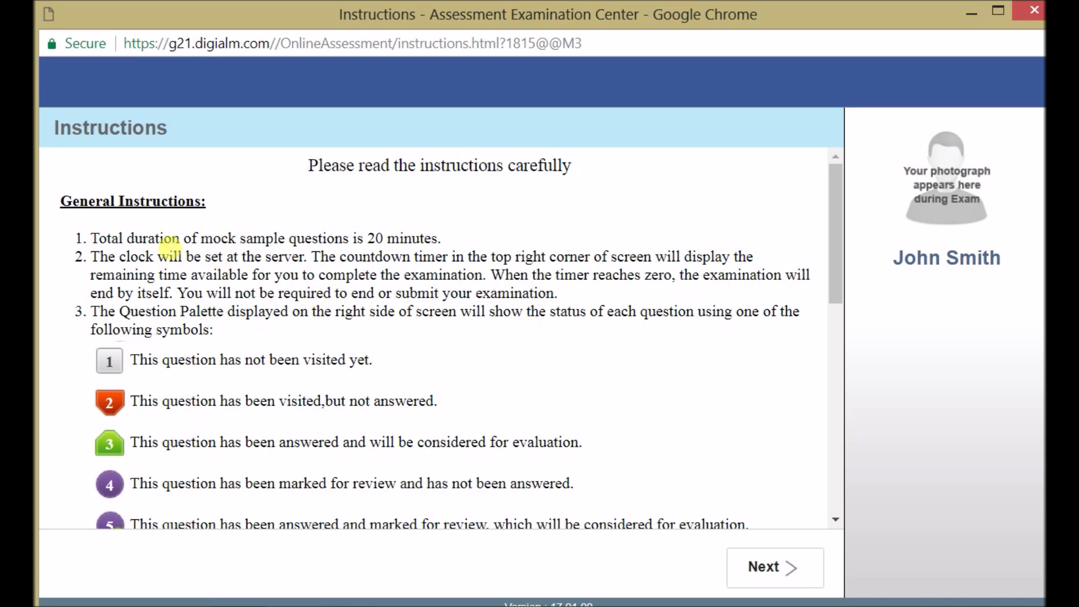
double_click(160, 243)
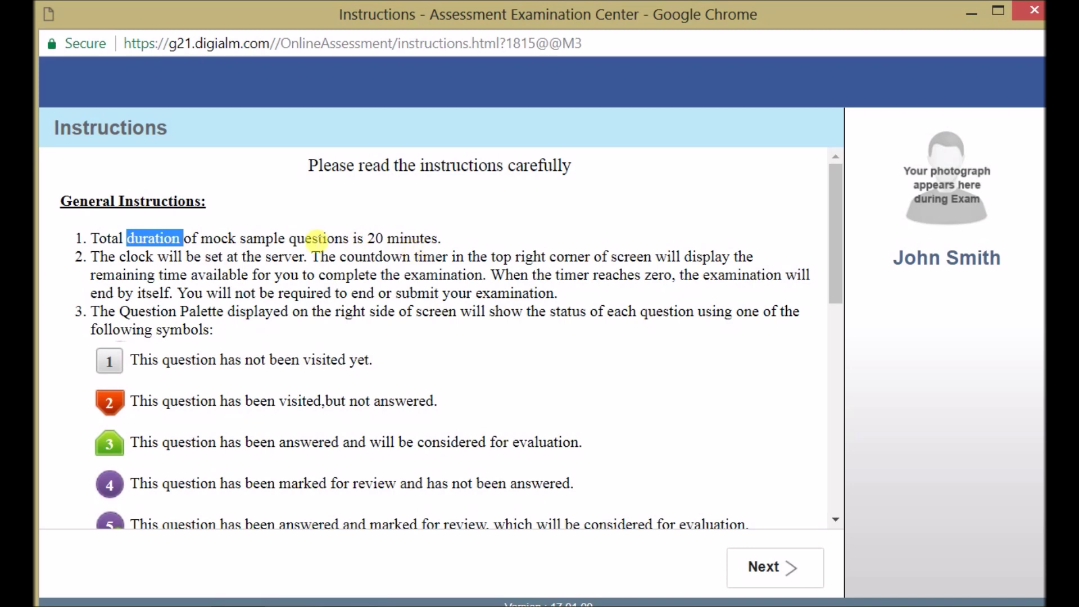
double_click(376, 237)
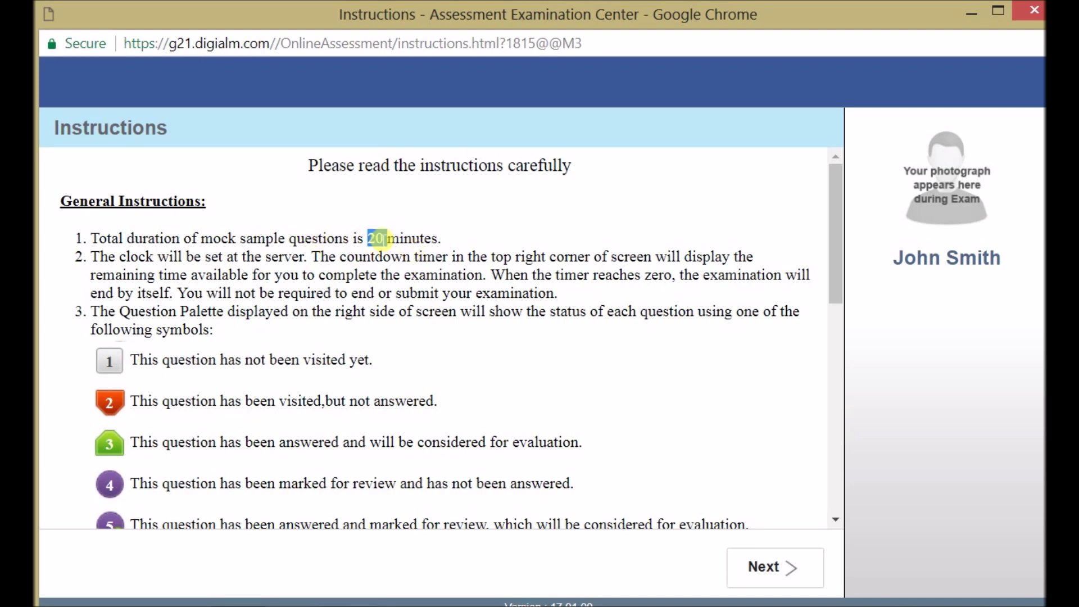
double_click(137, 257)
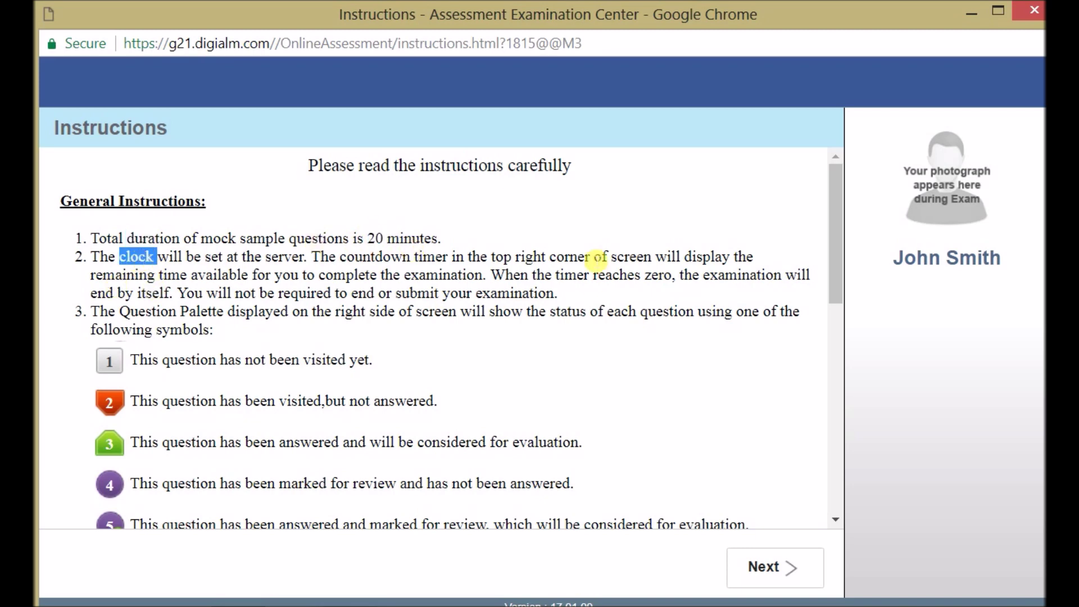
left_click(533, 256)
double_click(531, 256)
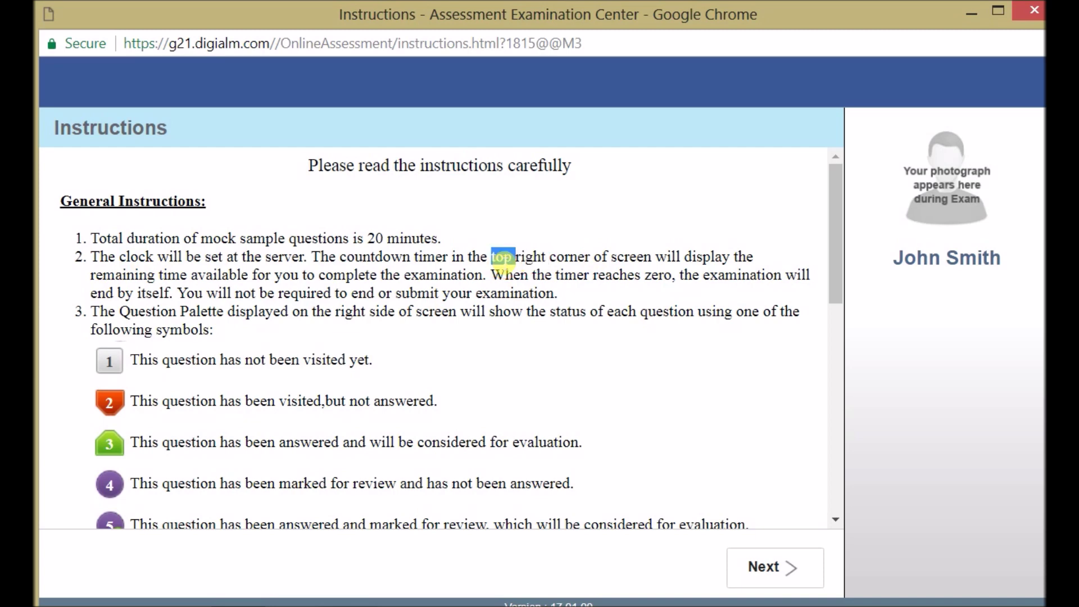
double_click(575, 258)
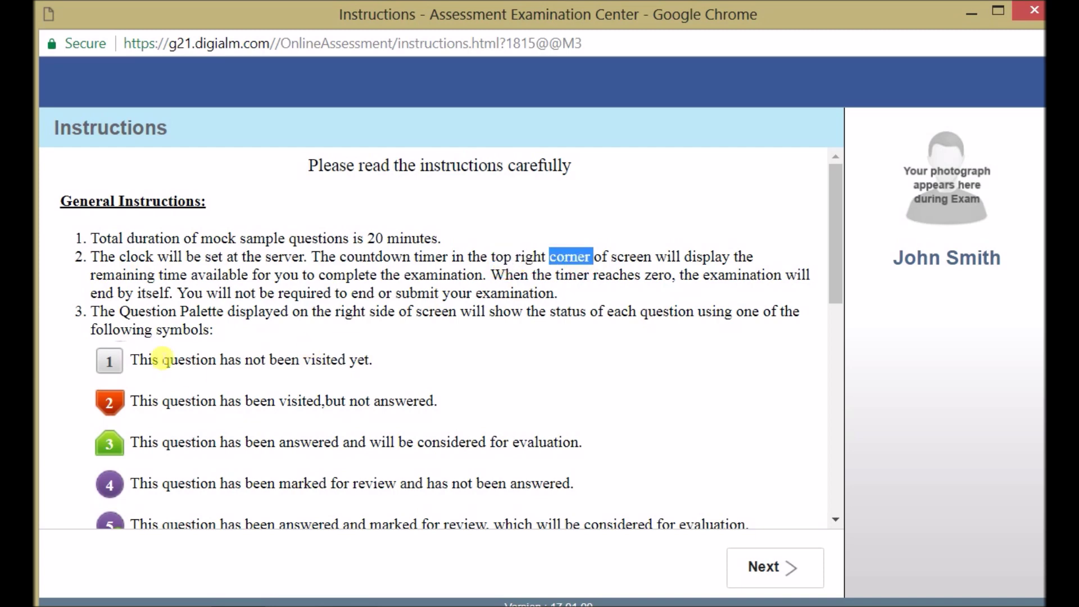
scroll(194, 316, "down", 1)
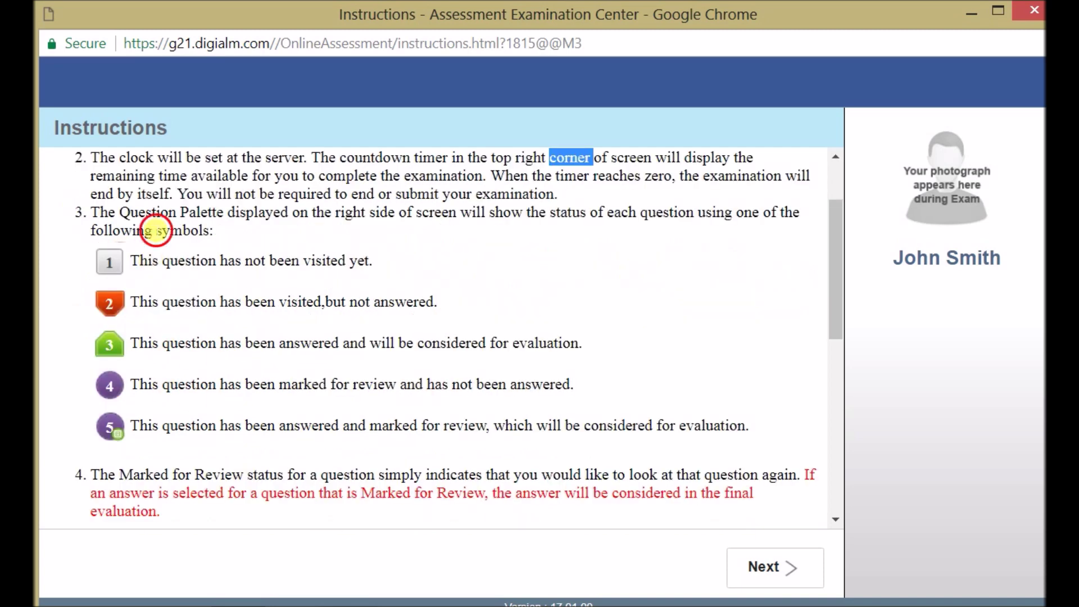
left_click(156, 225)
triple_click(151, 214)
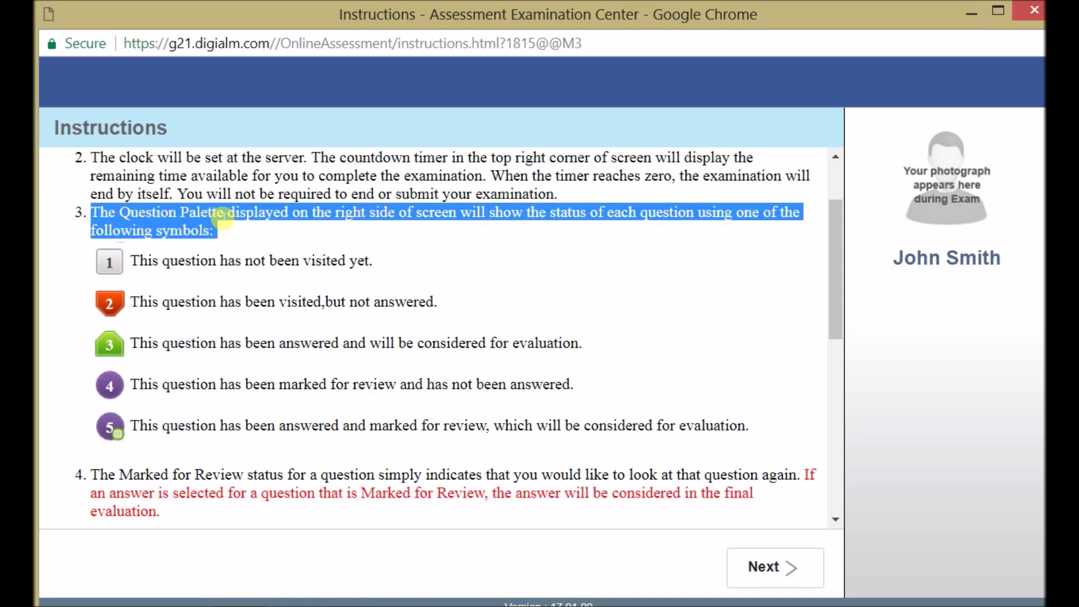
left_click(221, 214)
double_click(211, 213)
double_click(260, 214)
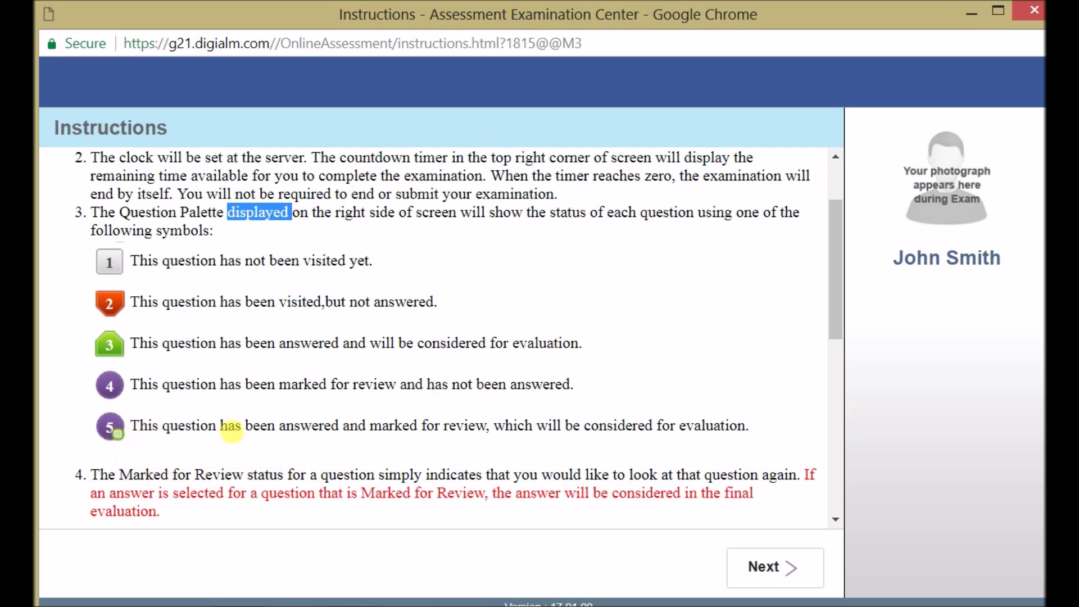
scroll(239, 433, "down", 2)
scroll(239, 434, "down", 2)
scroll(238, 433, "down", 3)
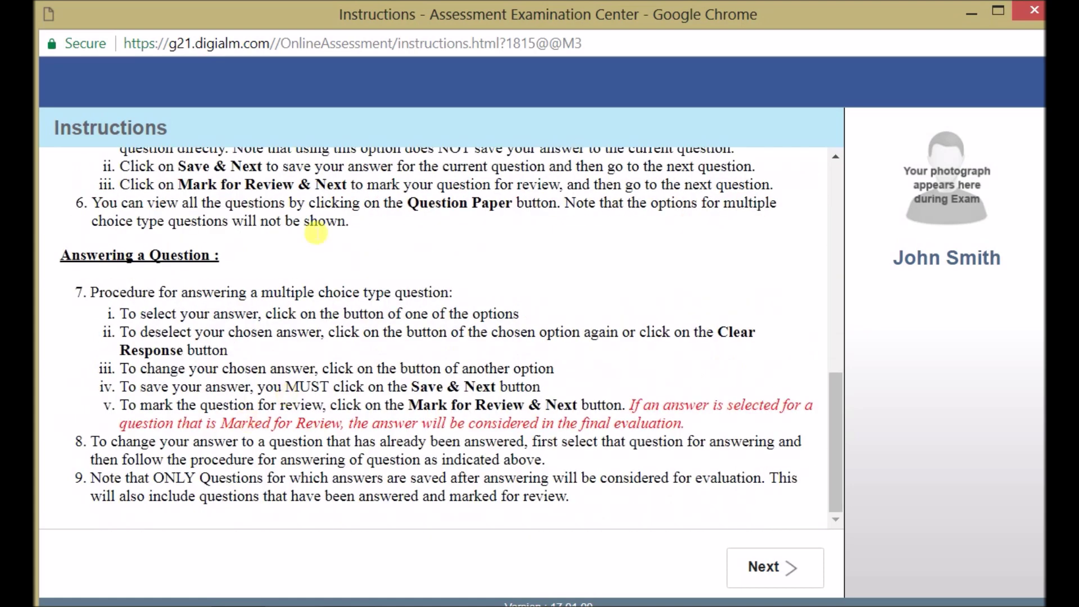
scroll(253, 229, "up", 2)
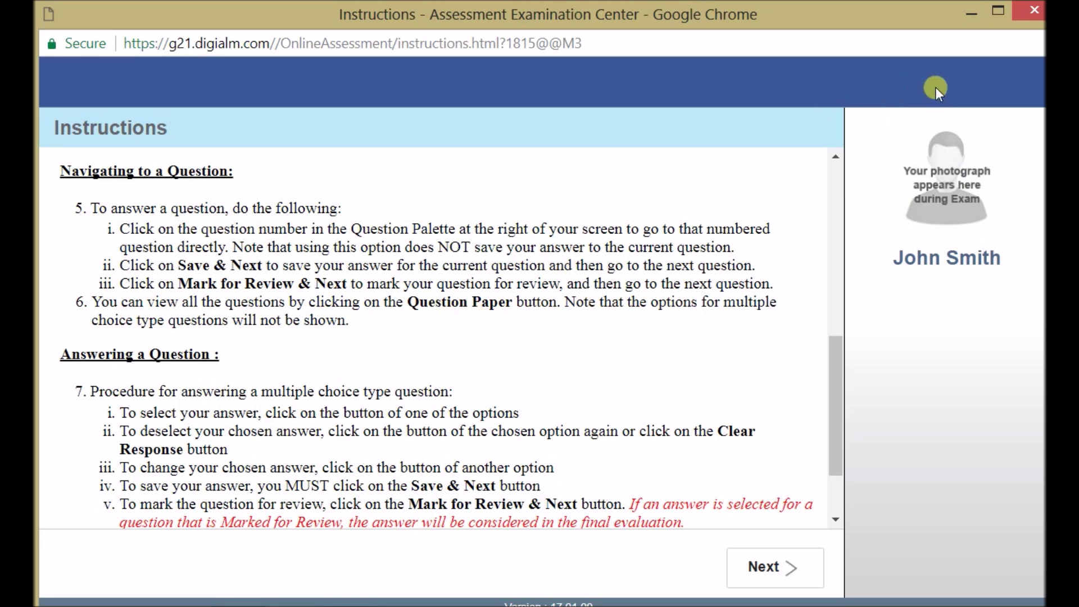
scroll(556, 333, "down", 3)
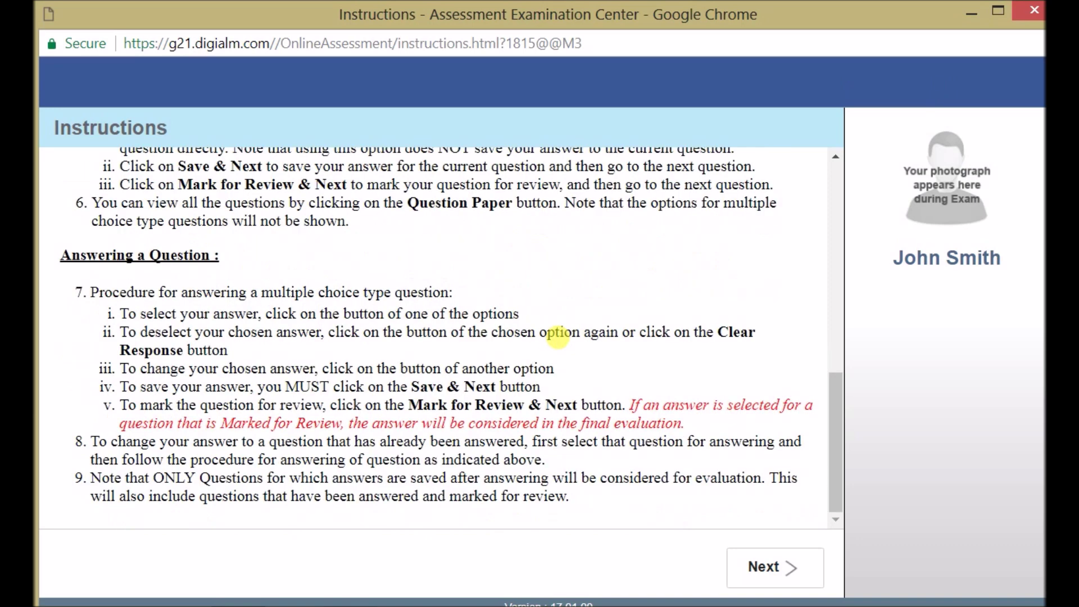
Advance from the general instructions to the Other Important Instructions page.
left_click(792, 565)
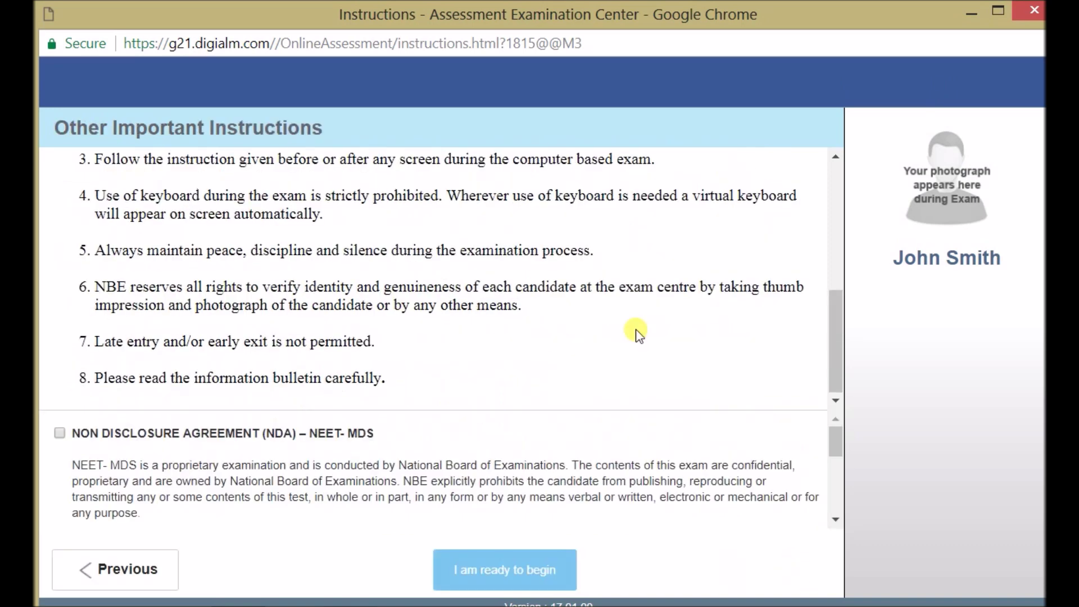
scroll(637, 333, "up", 5)
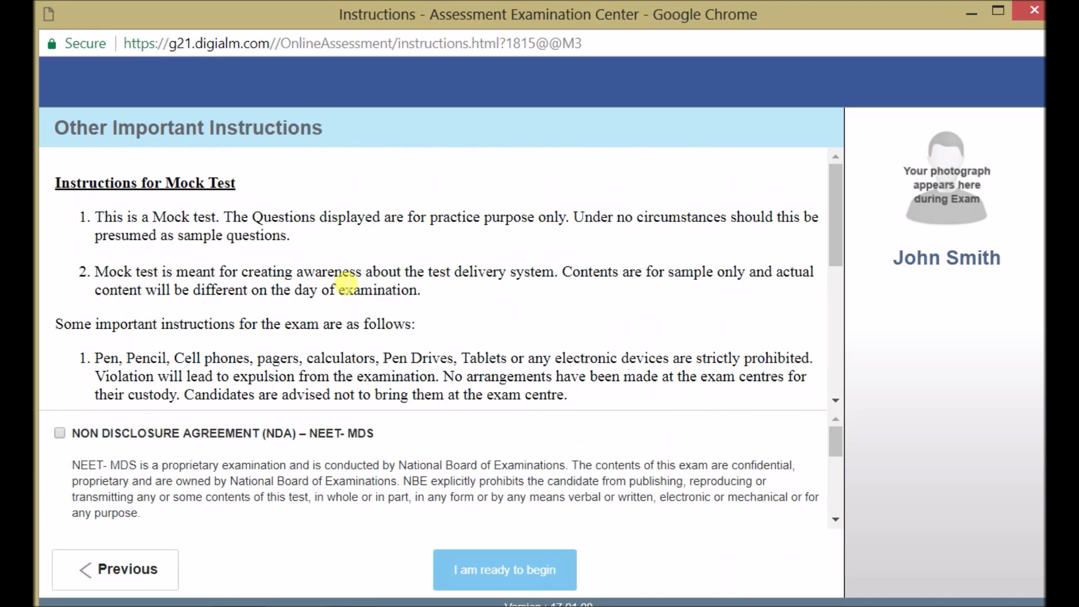
scroll(349, 282, "down", 2)
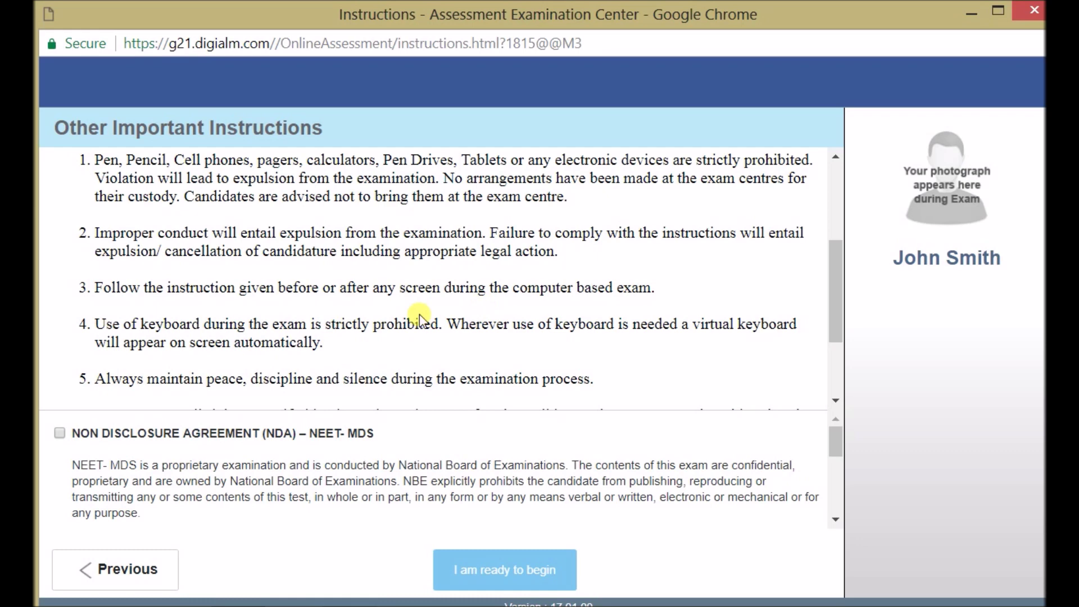
scroll(419, 316, "down", 2)
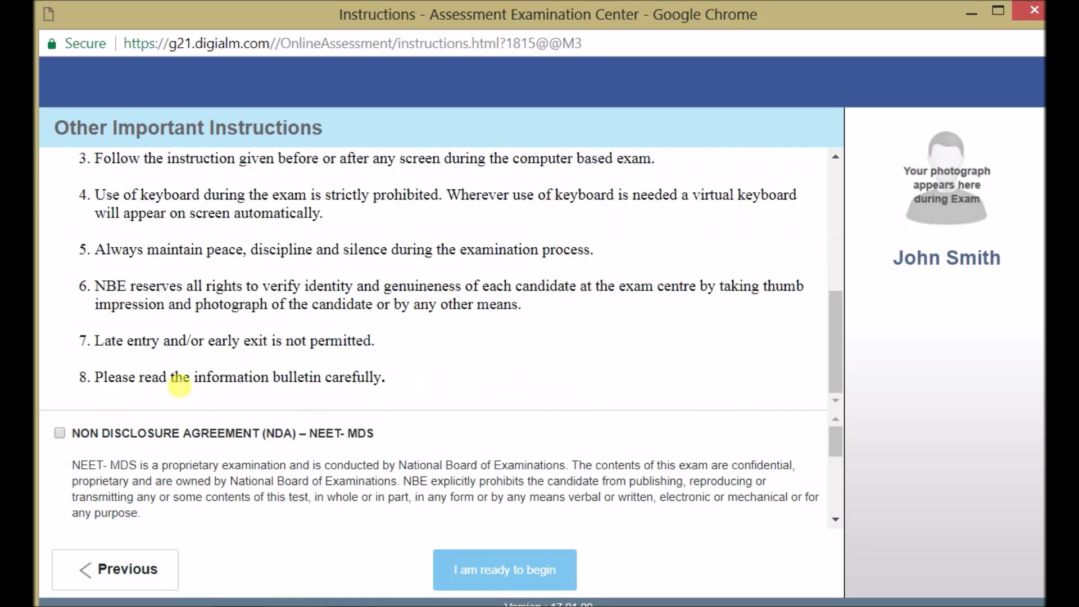
Tick the NEET-MDS non-disclosure agreement and begin the mock test with 'I am ready to begin'.
left_click(61, 432)
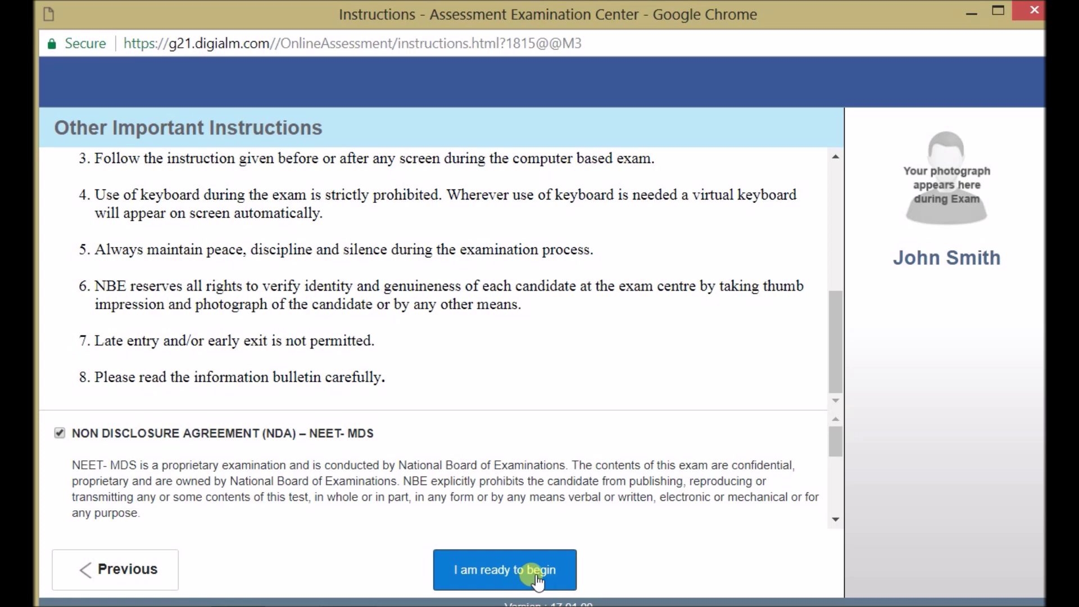
left_click(538, 577)
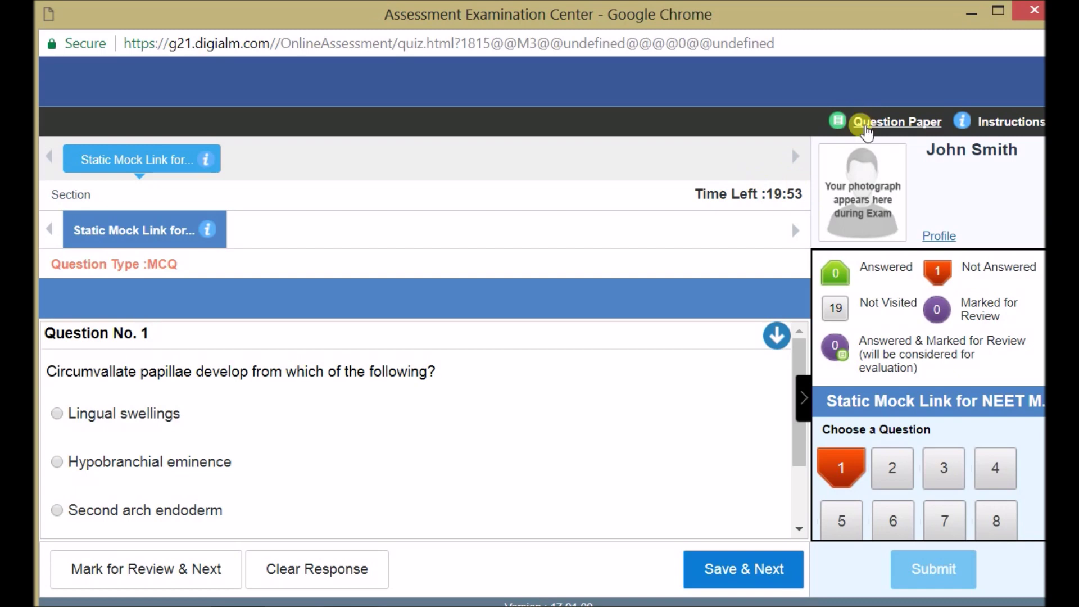
left_click(865, 127)
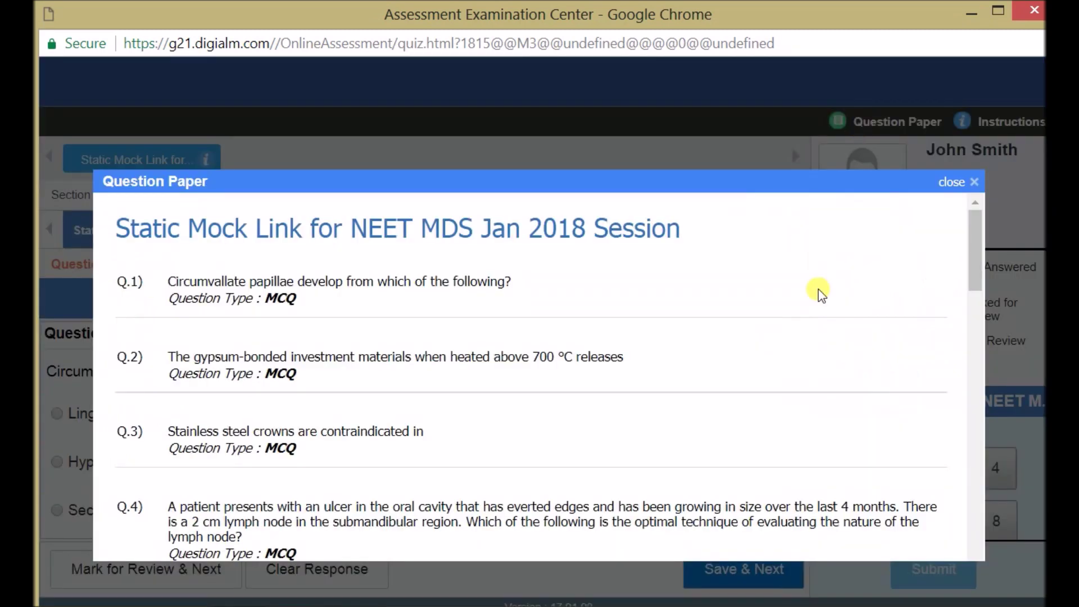
scroll(817, 287, "down", 7)
scroll(818, 291, "down", 6)
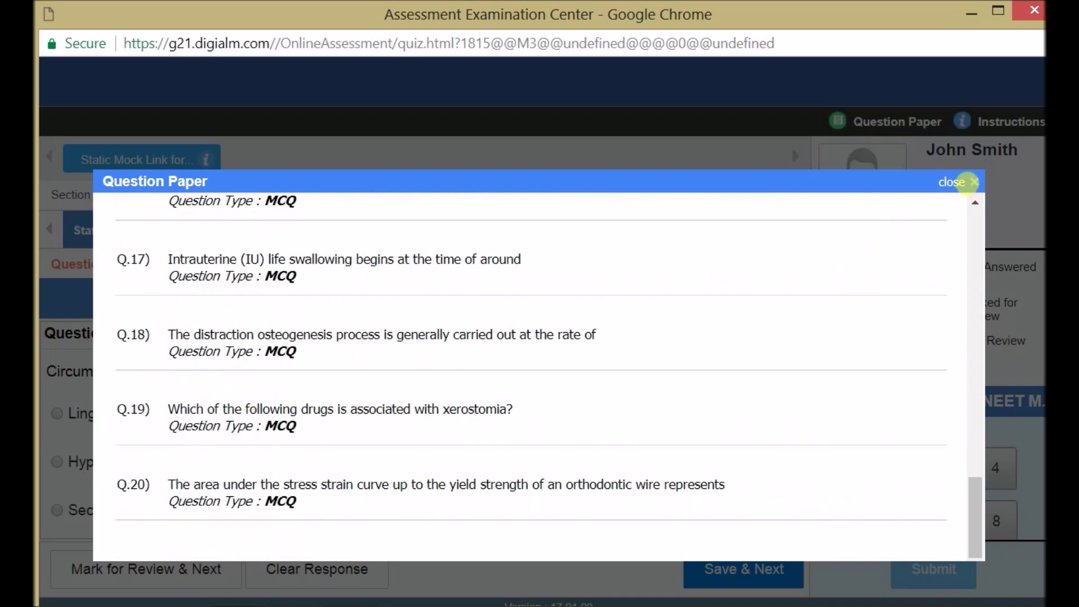
left_click(969, 181)
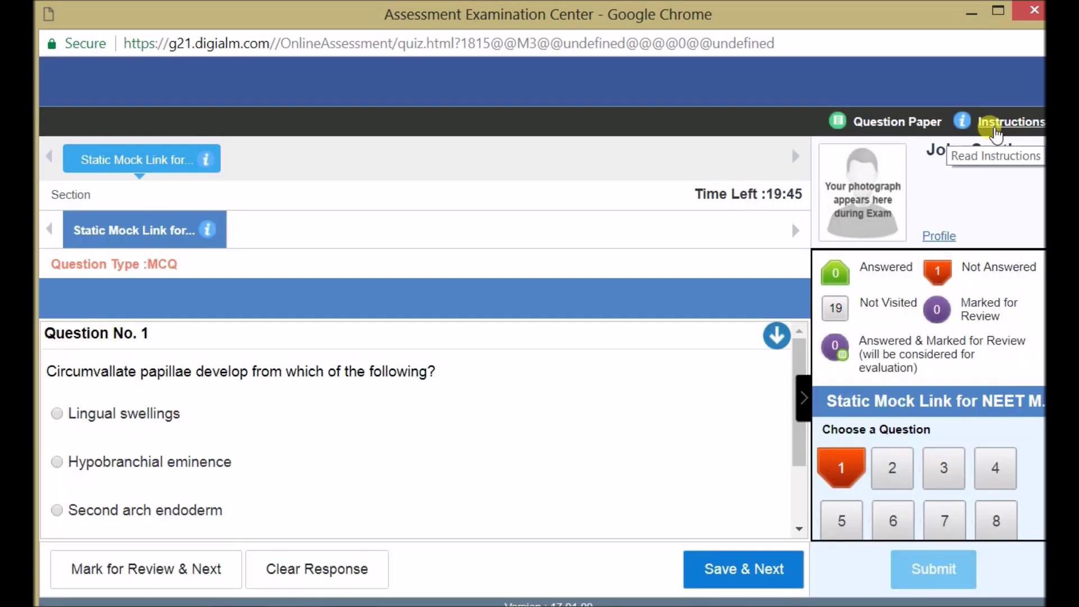
left_click(996, 127)
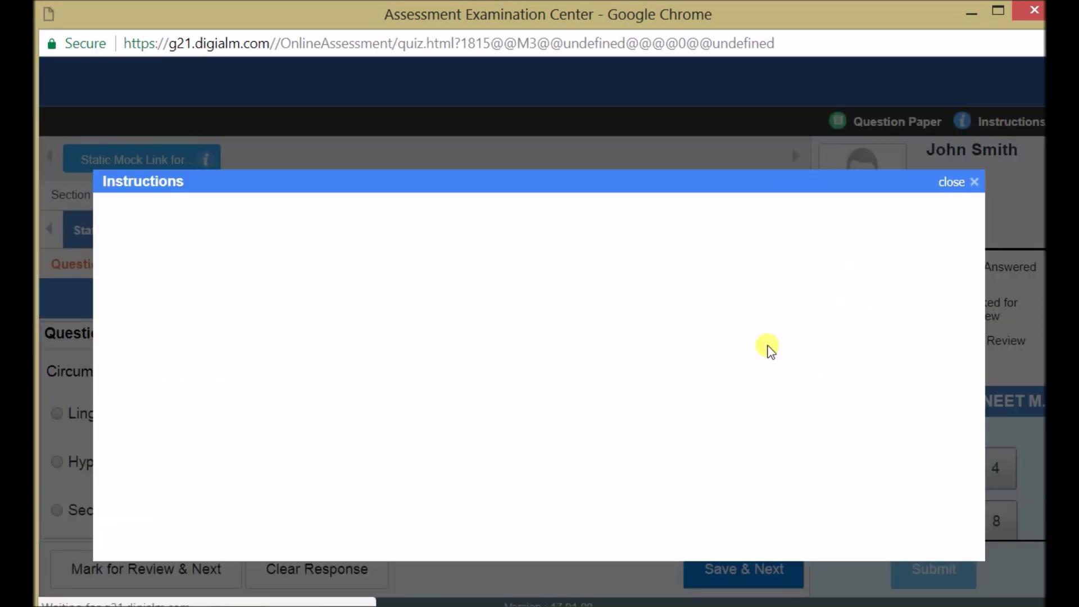
scroll(768, 350, "down", 8)
scroll(855, 277, "down", 3)
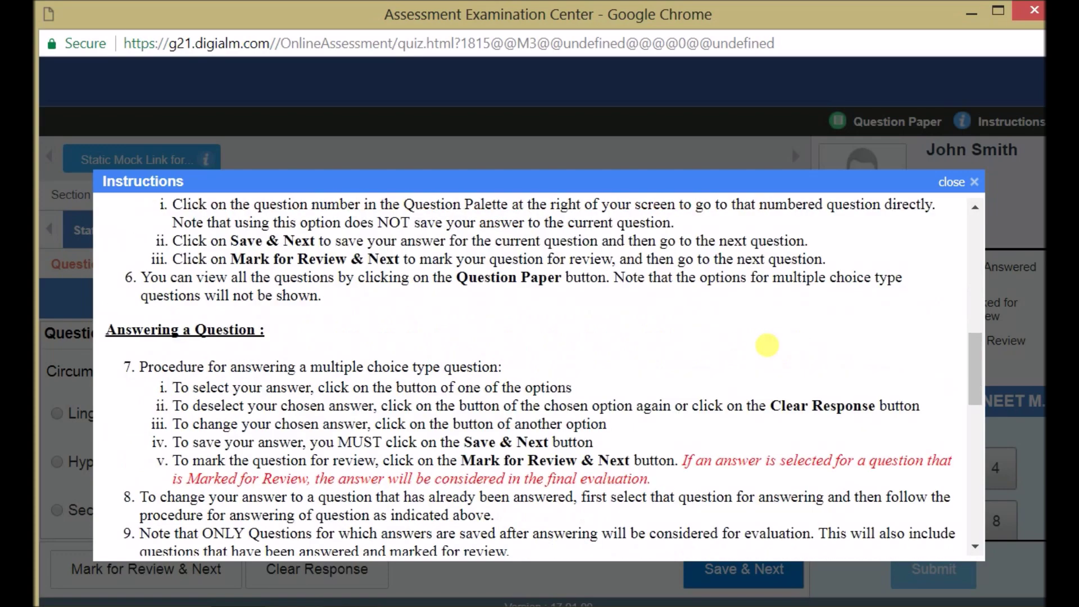
scroll(767, 345, "down", 6)
scroll(854, 278, "down", 3)
left_click(973, 181)
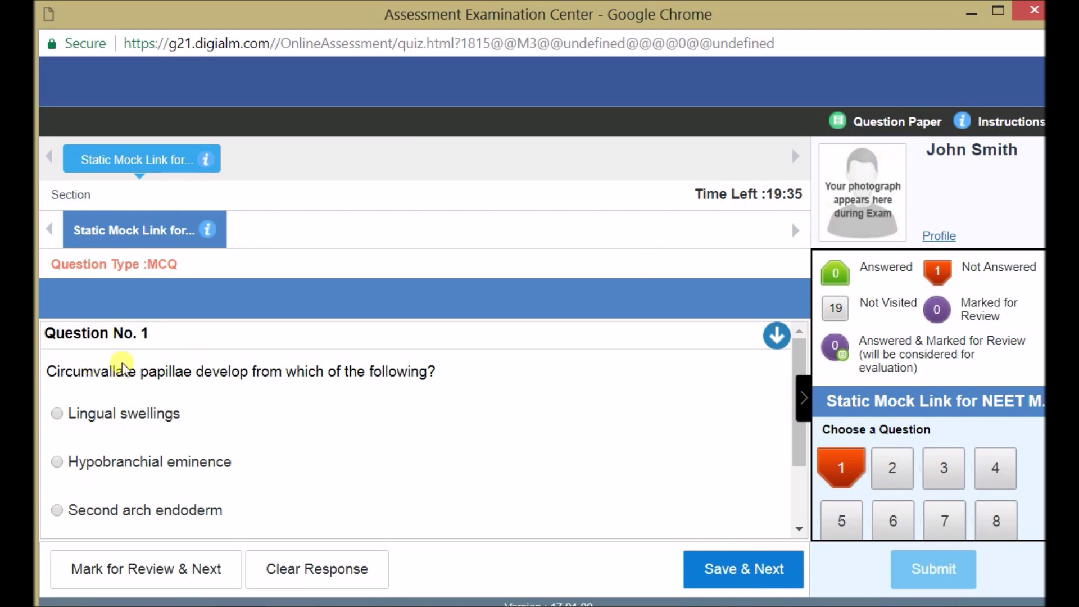
scroll(361, 437, "down", 2)
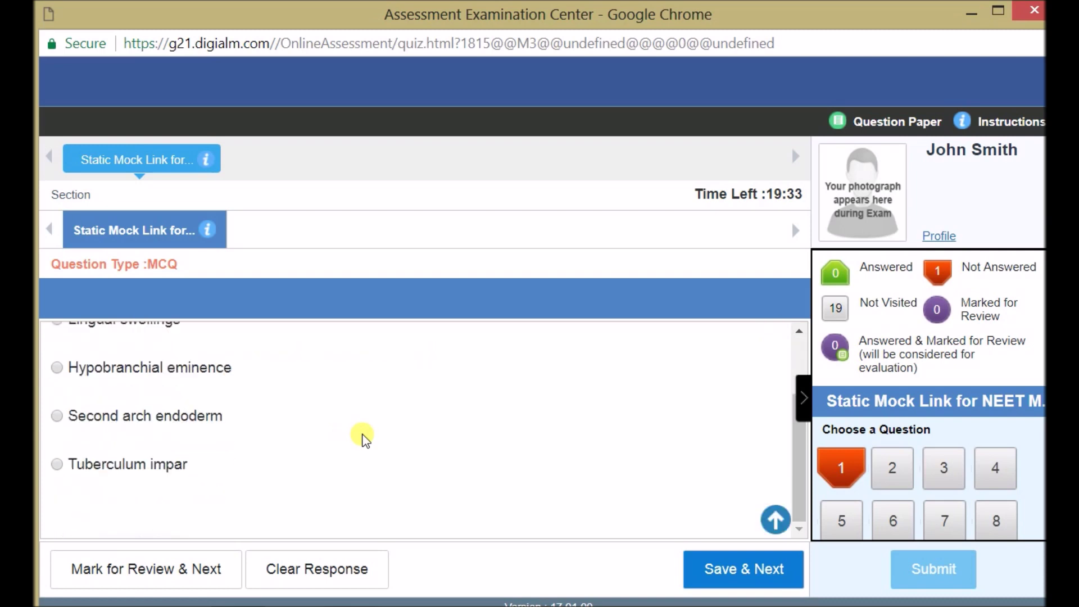
scroll(224, 436, "up", 2)
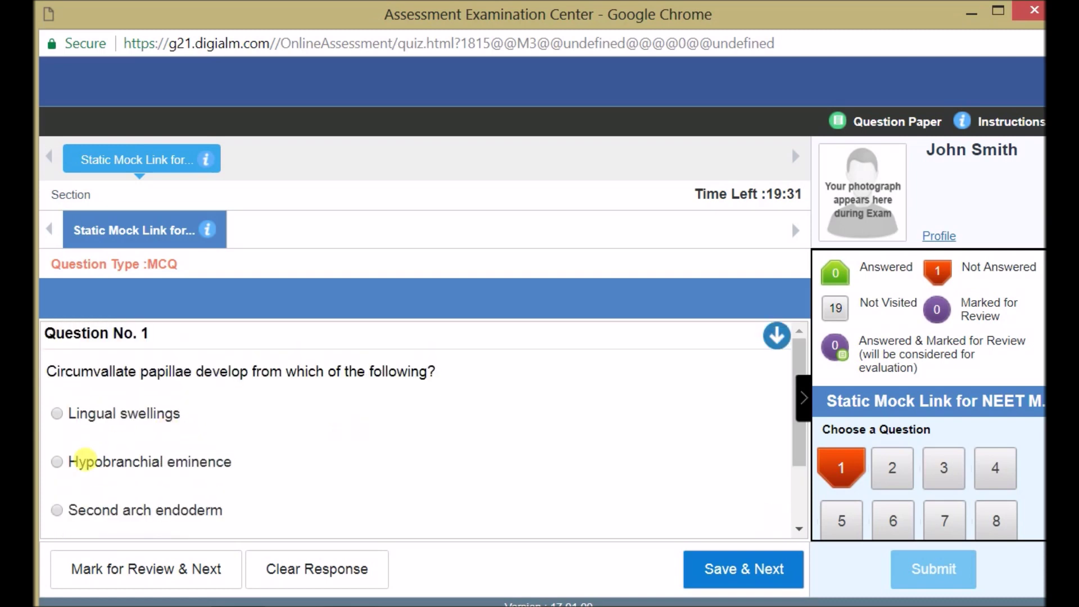
Answer question 1 with Hypobranchial eminence, save it, and skip question 2 unanswered.
left_click(60, 460)
left_click(740, 570)
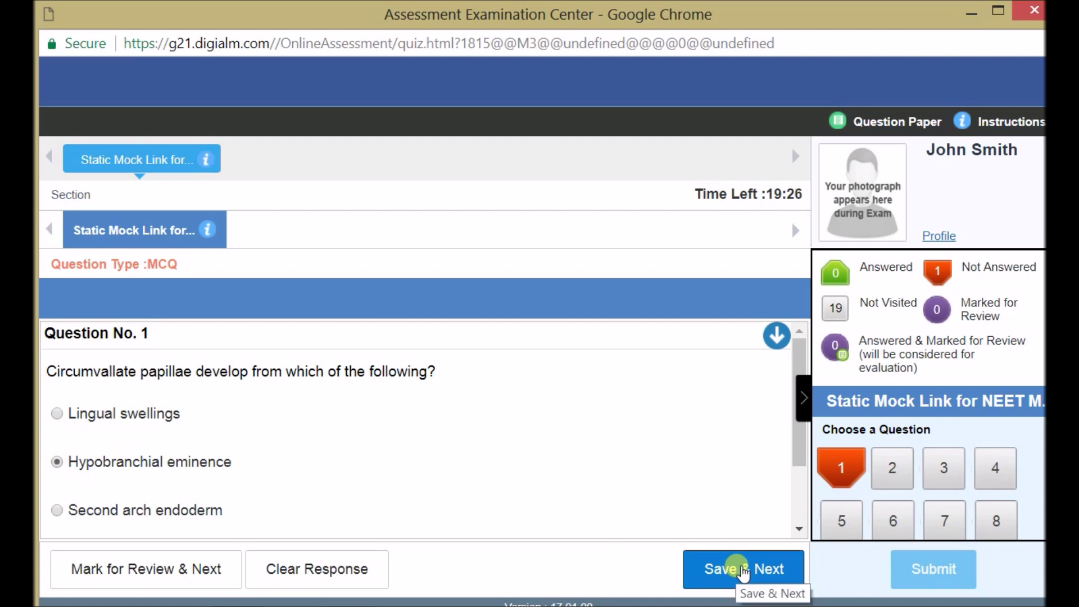
left_click(742, 570)
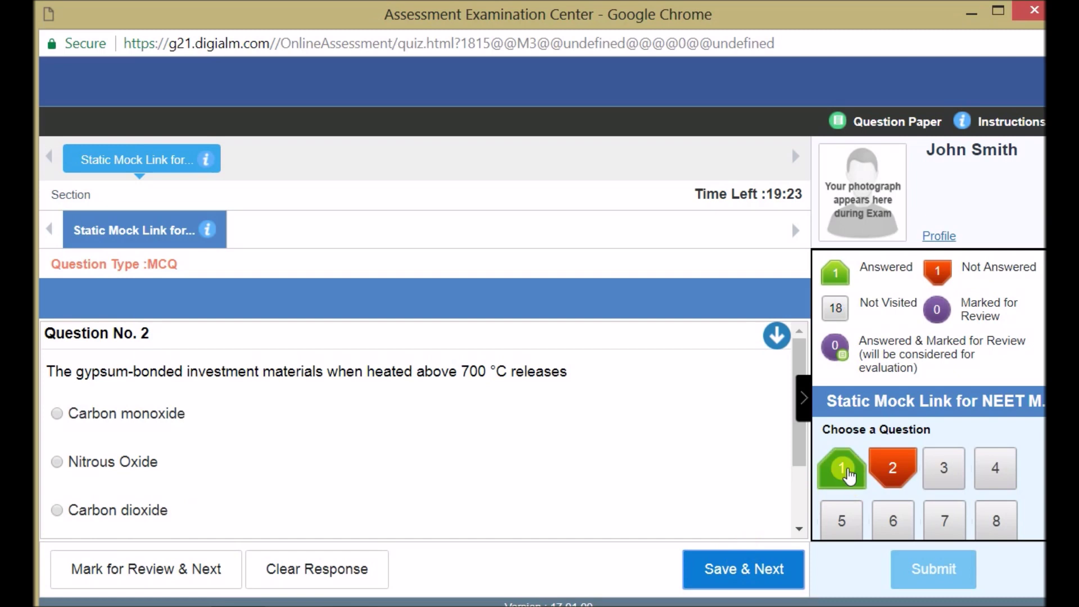
left_click(887, 465)
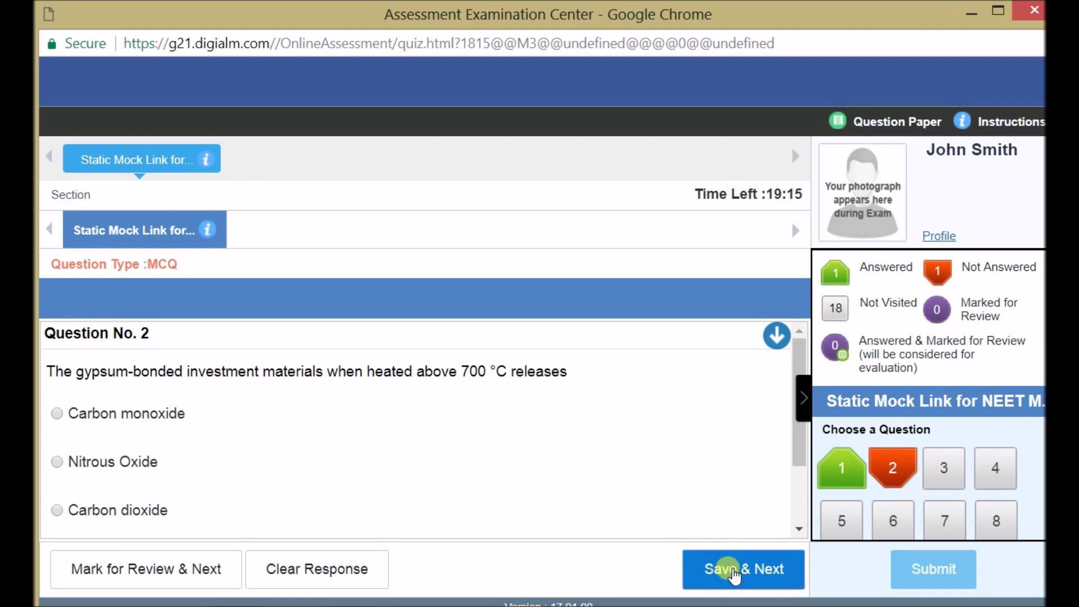
left_click(733, 573)
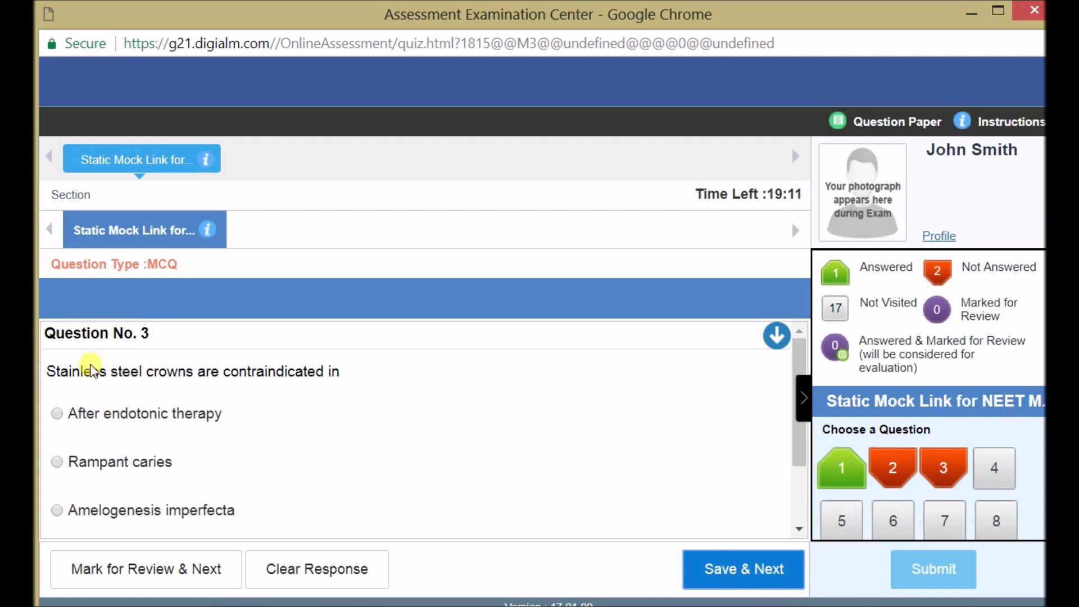
Answer question 3 with Rampant caries, mark questions 3 and 4 for review, and move on past question 5.
left_click(58, 461)
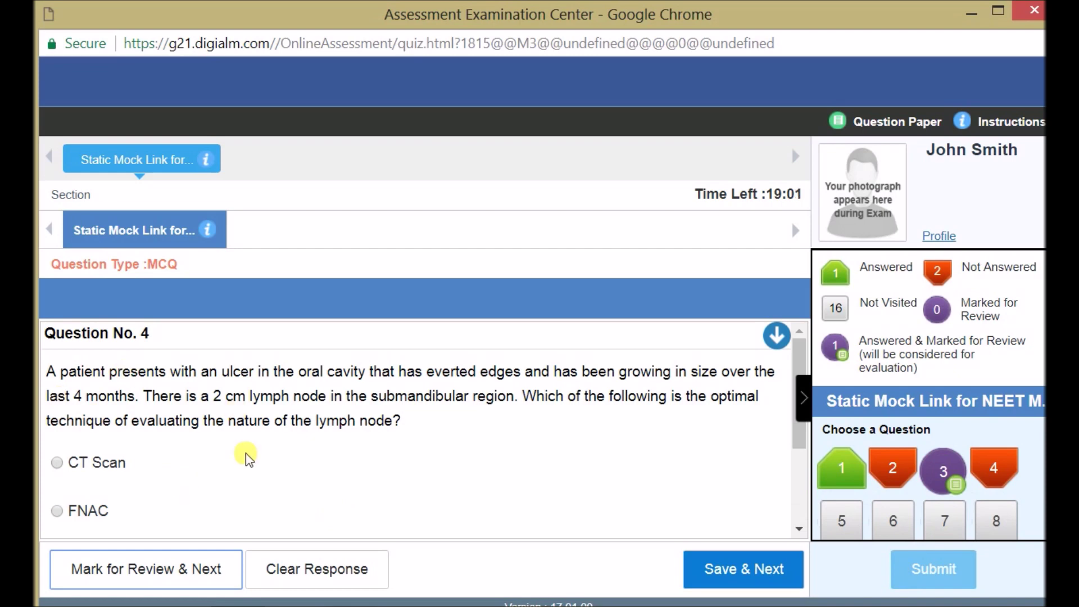
scroll(324, 467, "down", 3)
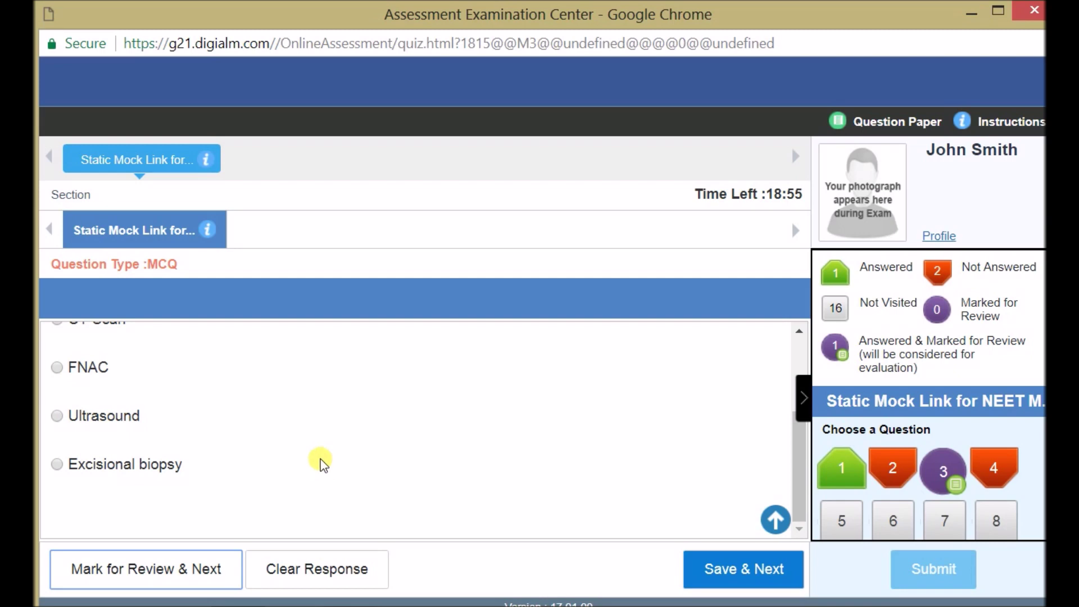
scroll(318, 460, "up", 3)
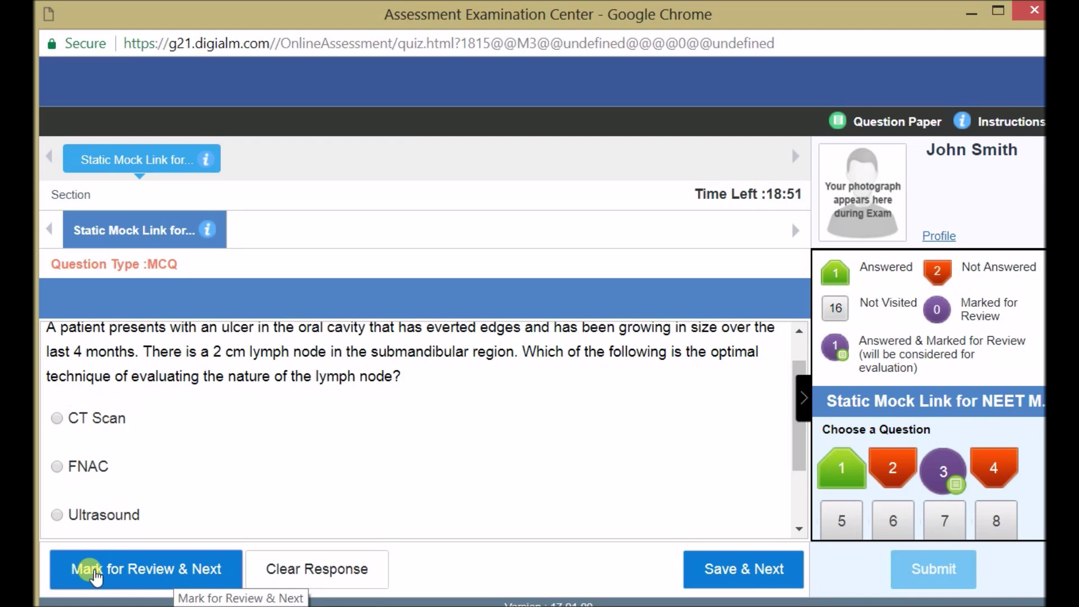
left_click(202, 576)
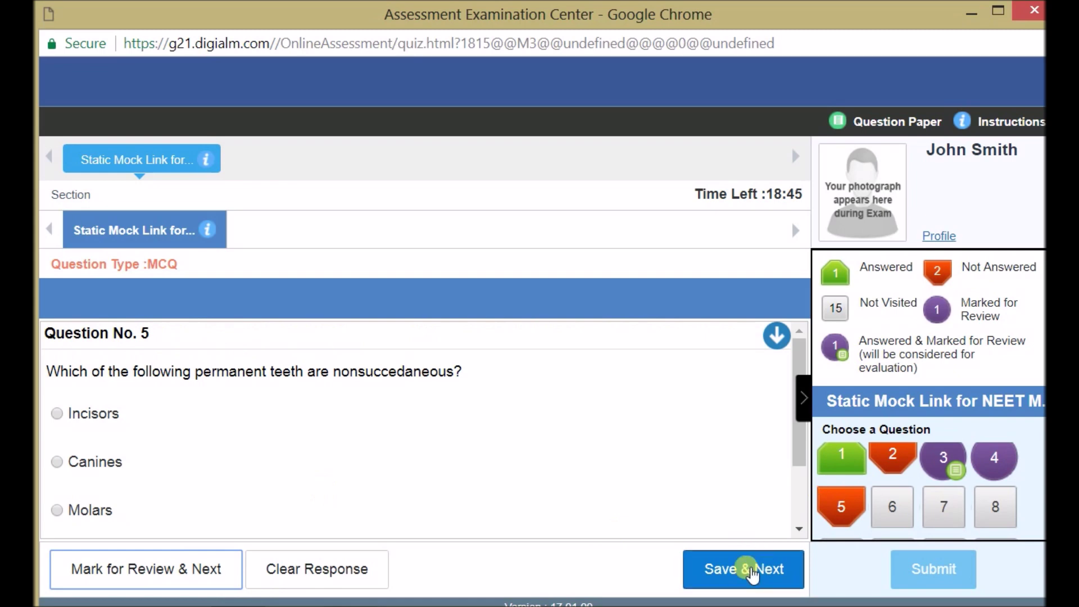
left_click(750, 572)
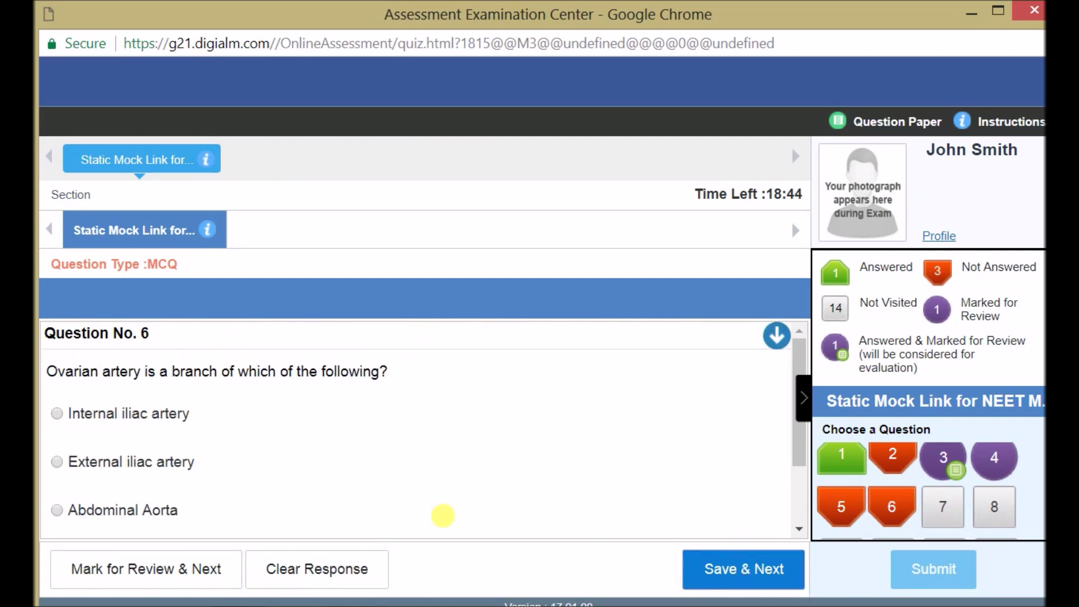
Answer Q6 External iliac artery, answer and mark Q7 Marco exophthalmometer, skip Q8, then hide the exam window.
left_click(58, 462)
left_click(759, 569)
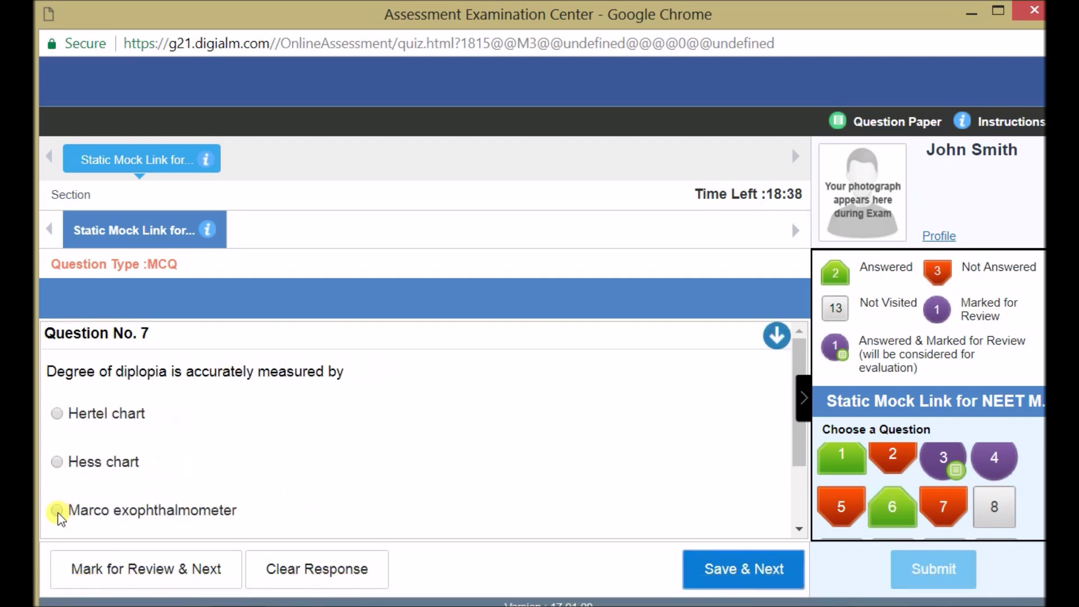
left_click(57, 510)
left_click(127, 558)
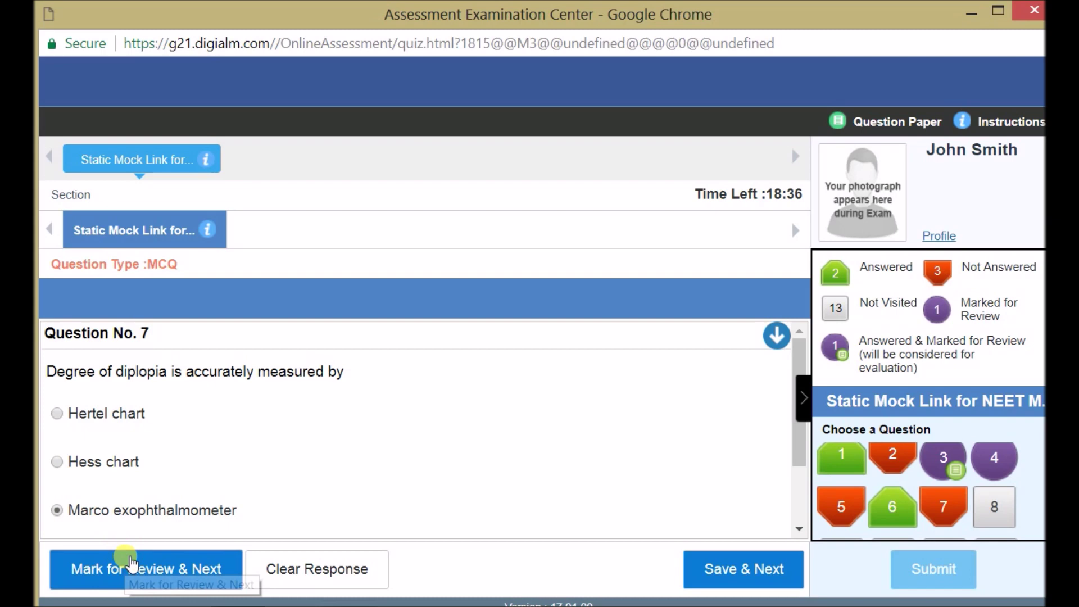
left_click(712, 571)
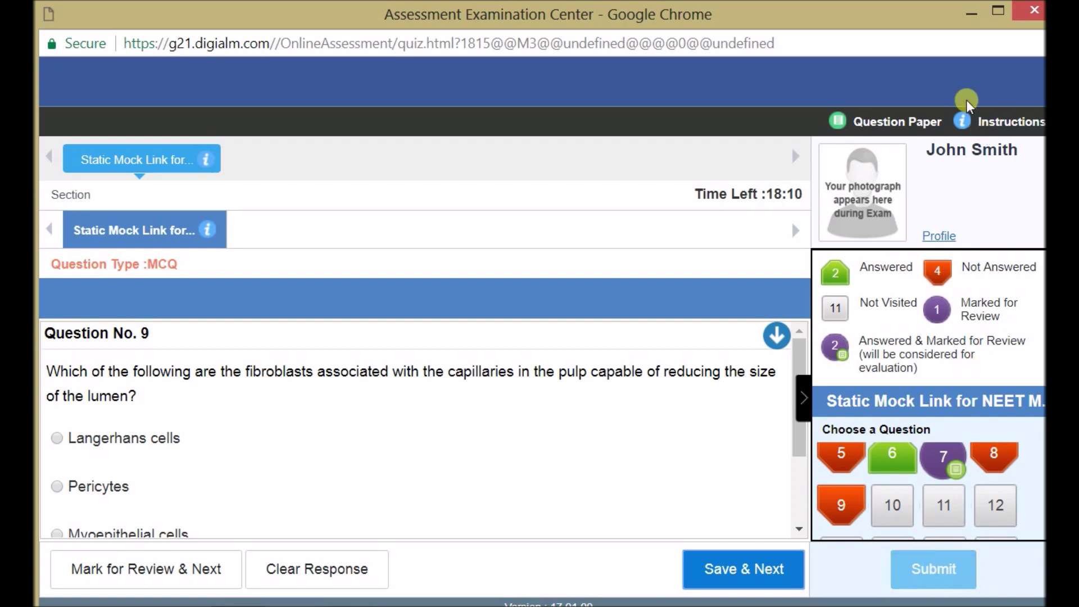
left_click(974, 11)
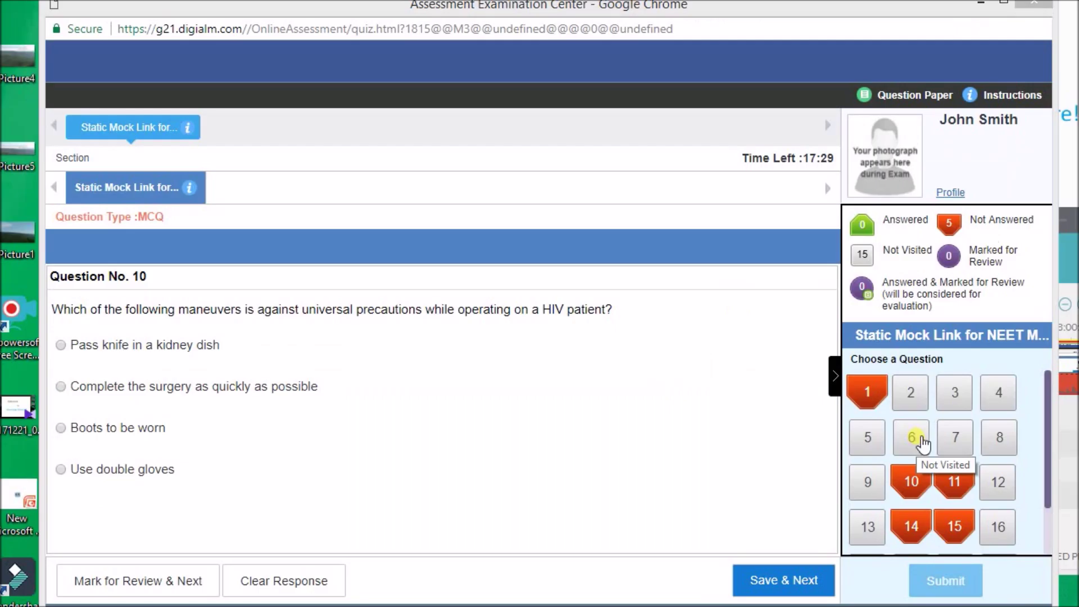
Restore the exam window and visit questions 6, 12, 16, 18, 19, 10, 11, 12 from the palette without answering.
left_click(911, 434)
left_click(993, 475)
scroll(997, 497, "down", 1)
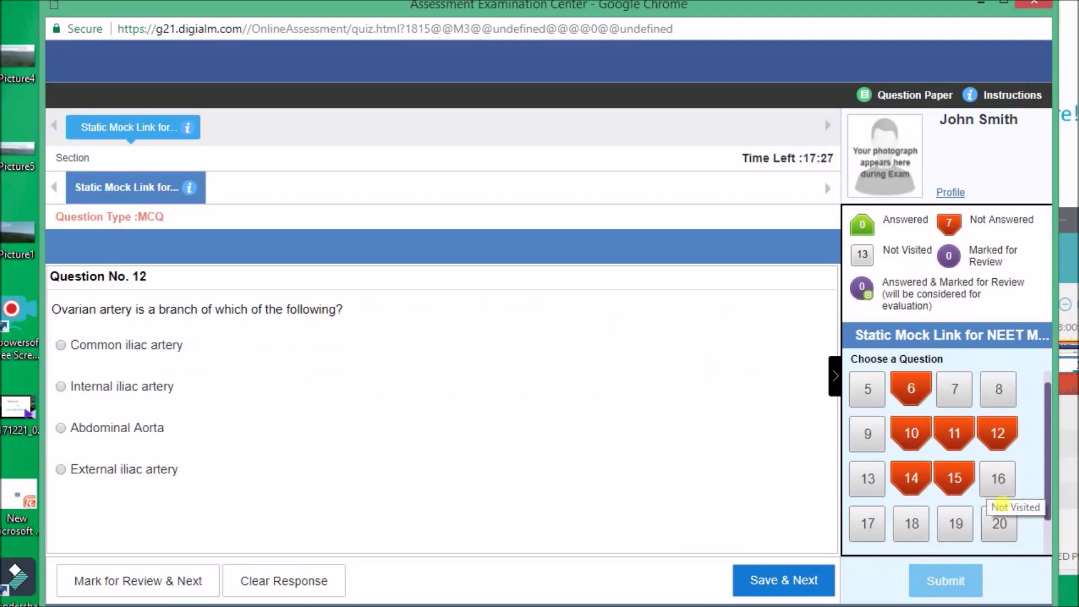
left_click(998, 483)
left_click(918, 528)
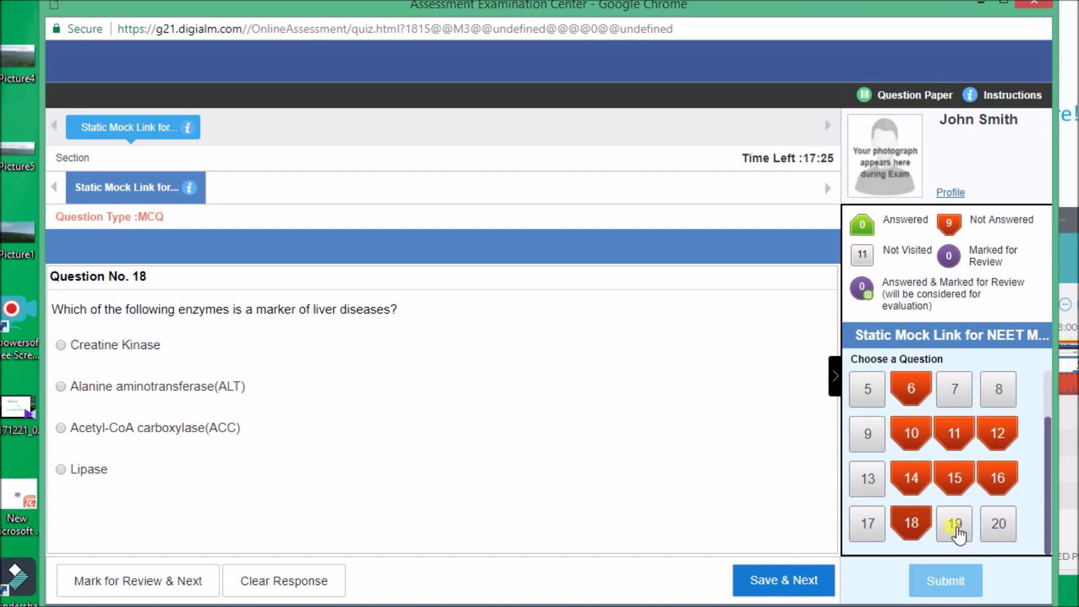
left_click(958, 525)
left_click(917, 435)
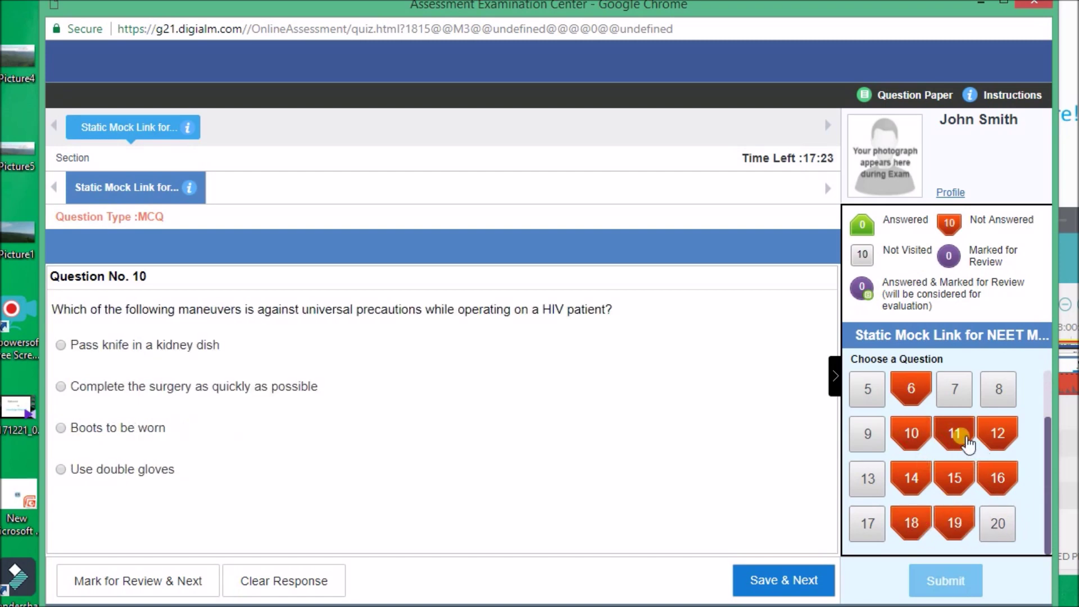
left_click(965, 439)
left_click(1003, 436)
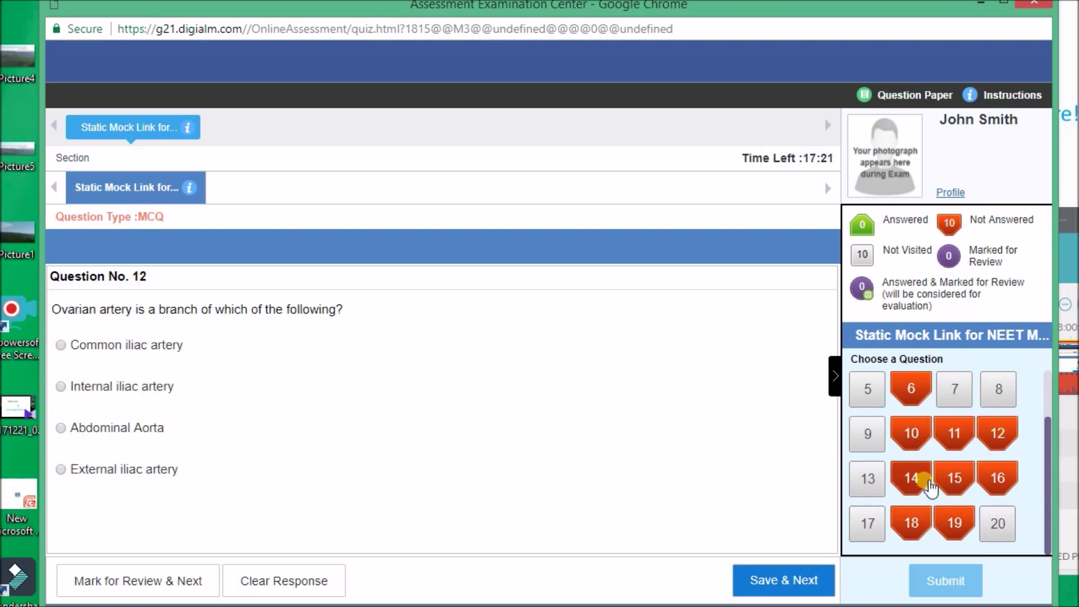
Visit questions 14, 15, 18, 20, 5, 3 and back to 1, leaving them red as not answered.
left_click(927, 485)
left_click(1000, 483)
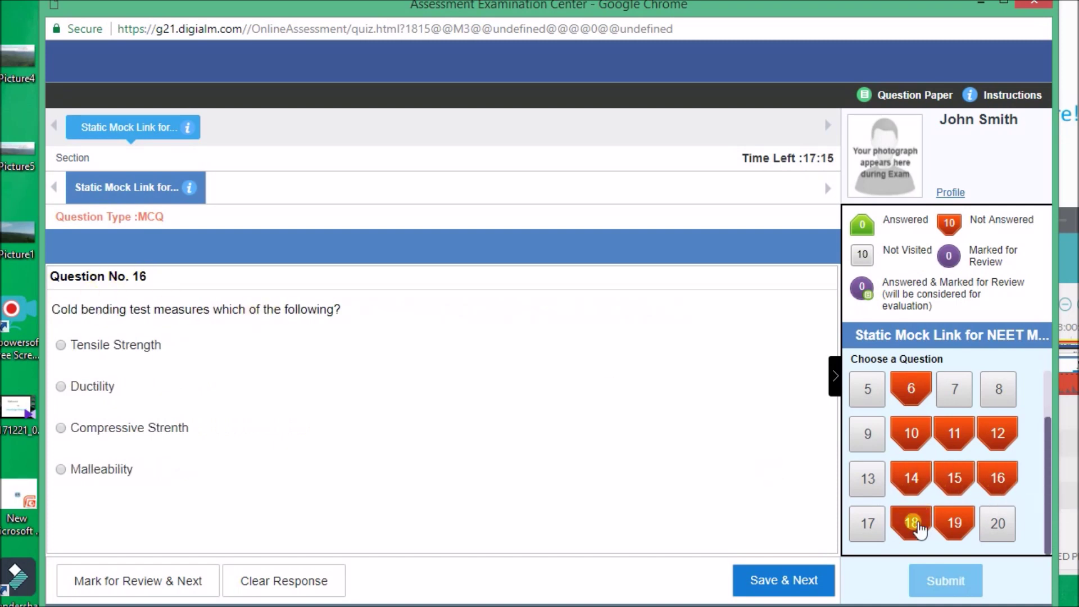
left_click(915, 525)
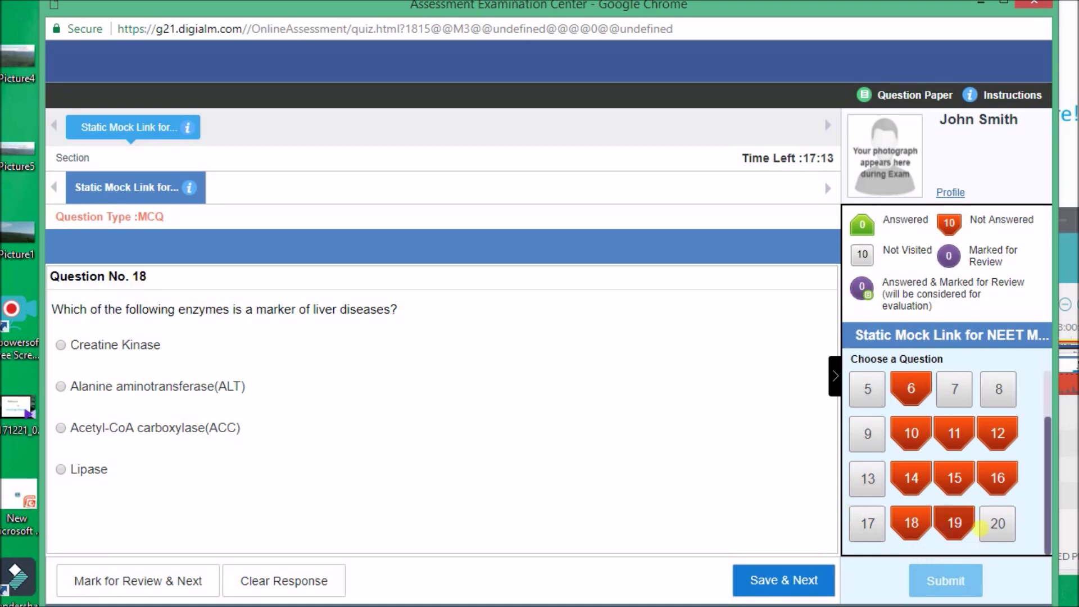
left_click(995, 524)
scroll(851, 433, "up", 1)
left_click(851, 434)
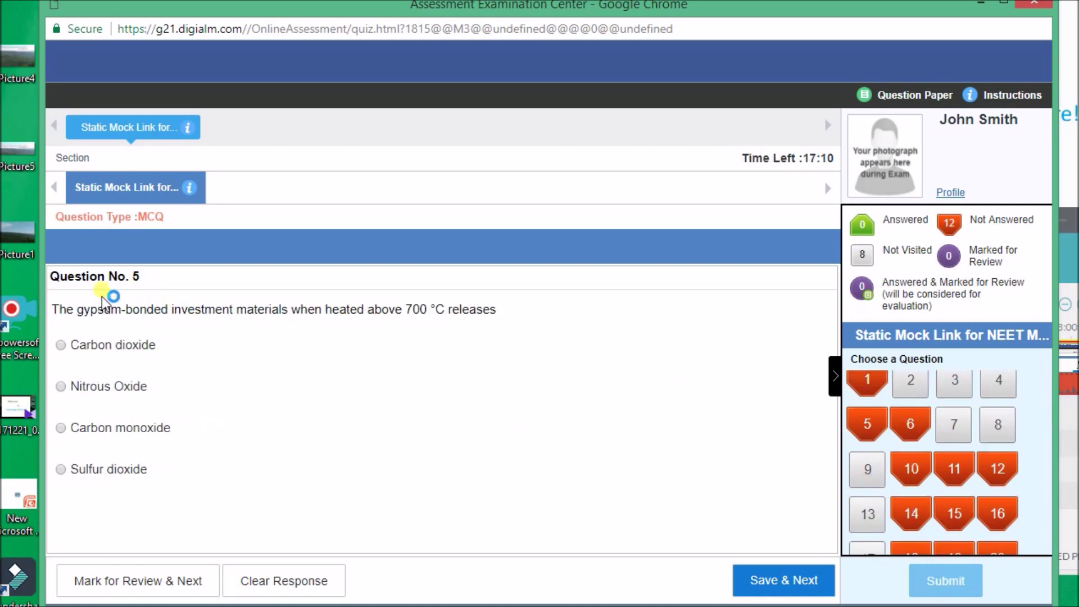
left_click(954, 381)
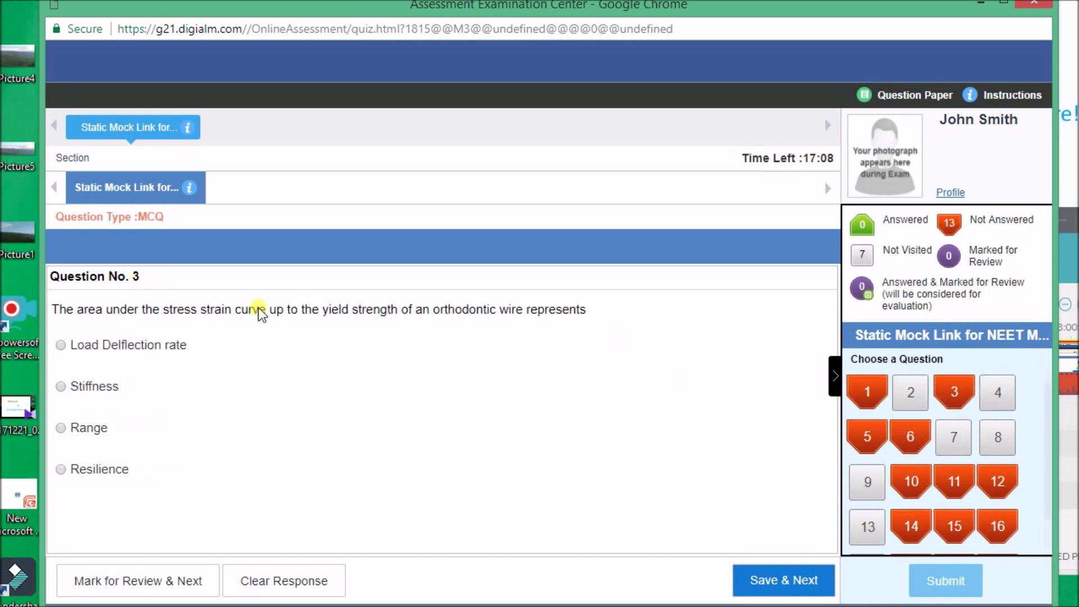
left_click(877, 396)
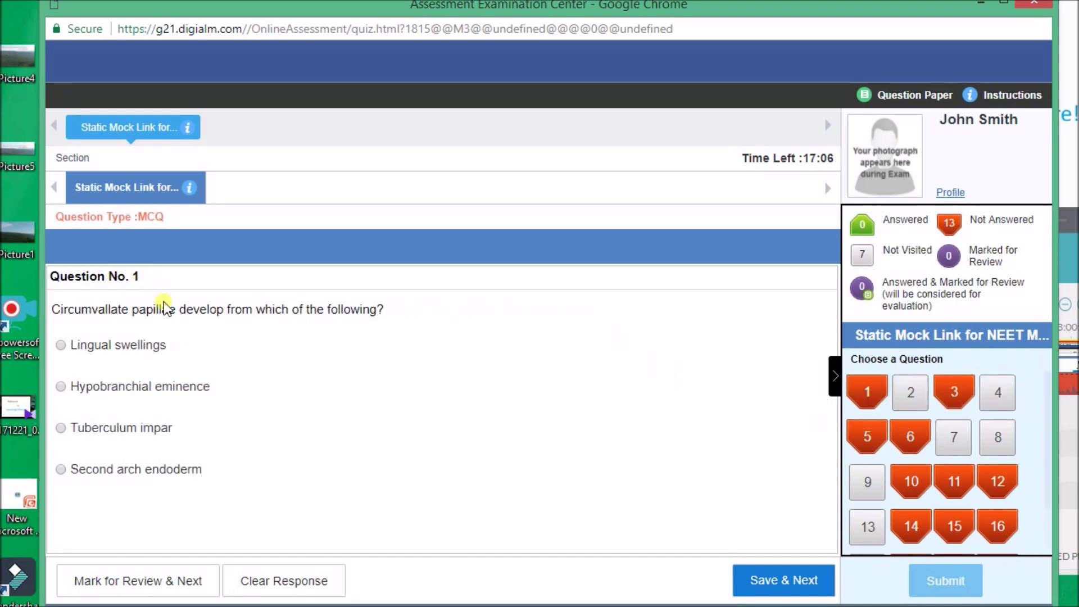